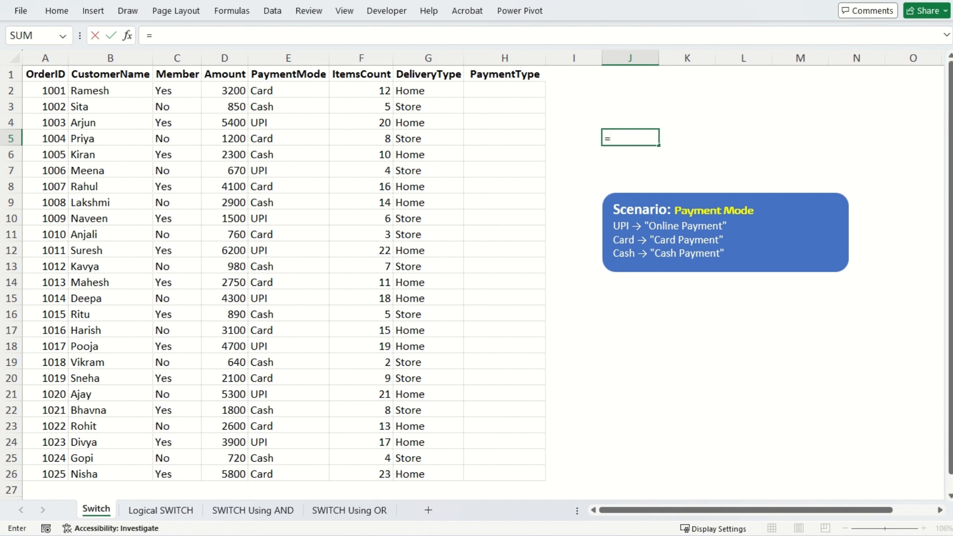
Enter the SWITCH function's full argument syntax in cell J5 as plain text, =SWITCH(expression,value1,result1,default_or_value2,result2,...).
key(Tab)
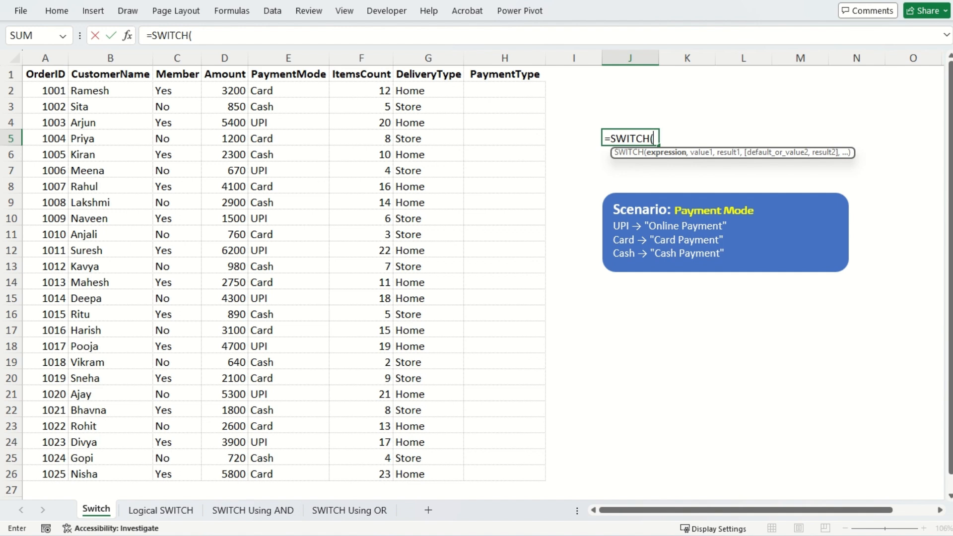
key(ctrl+shift+a)
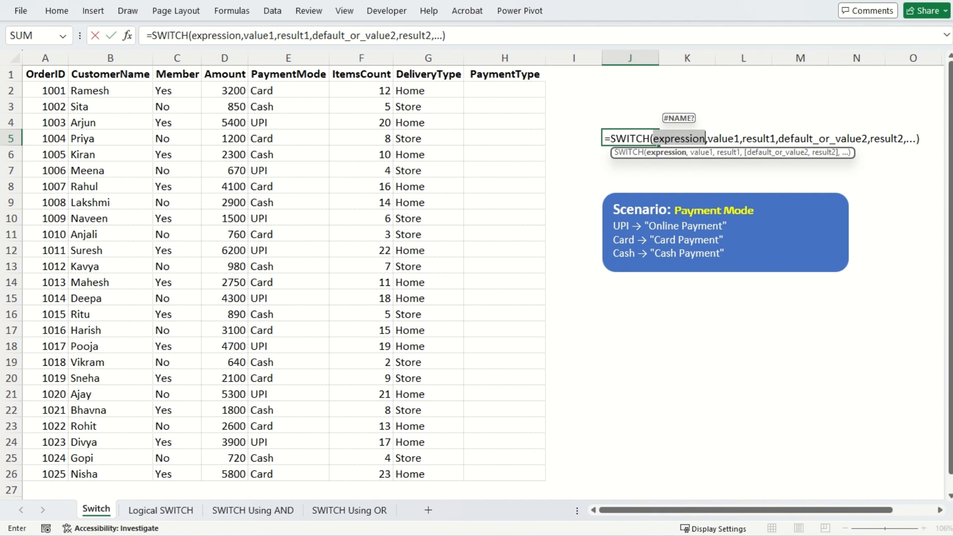
click(606, 139)
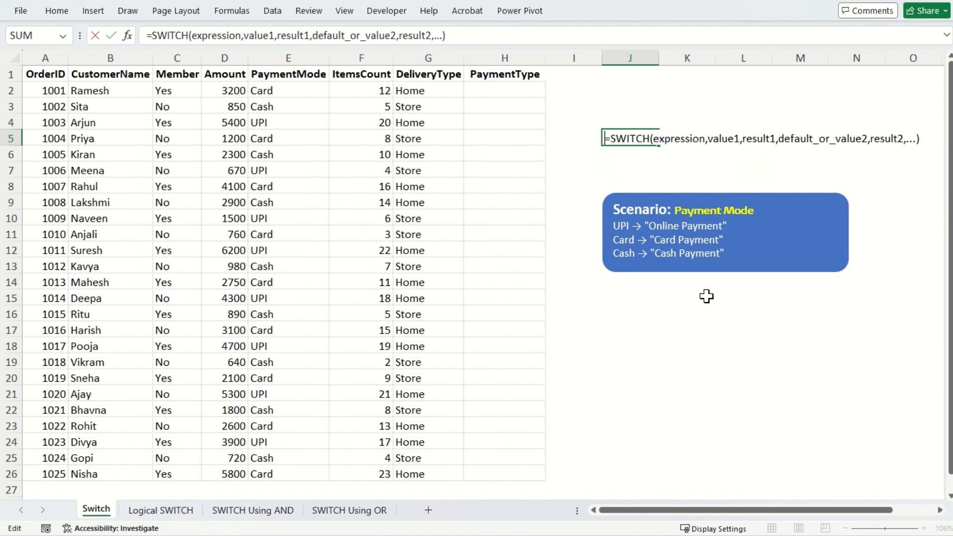
text(')
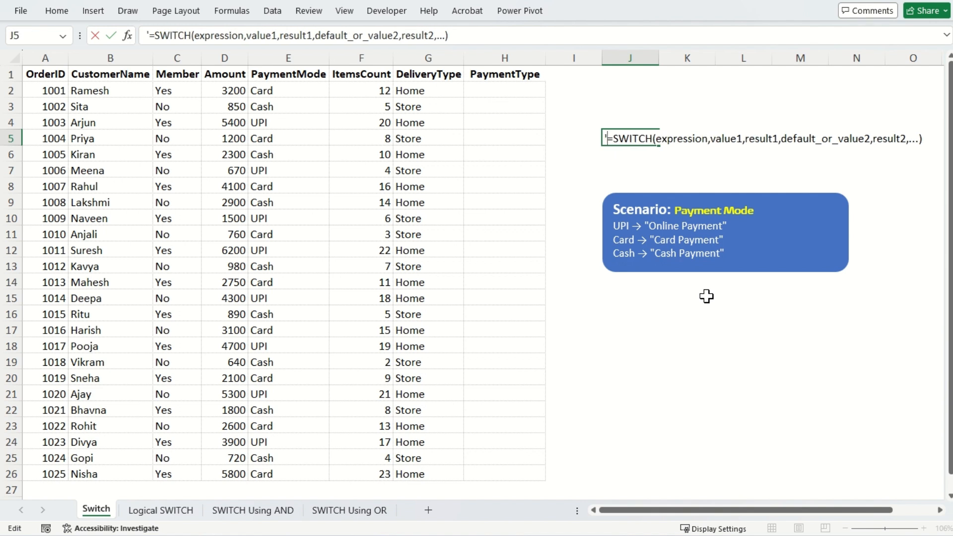
key(Return)
key(Down)
key(Up)
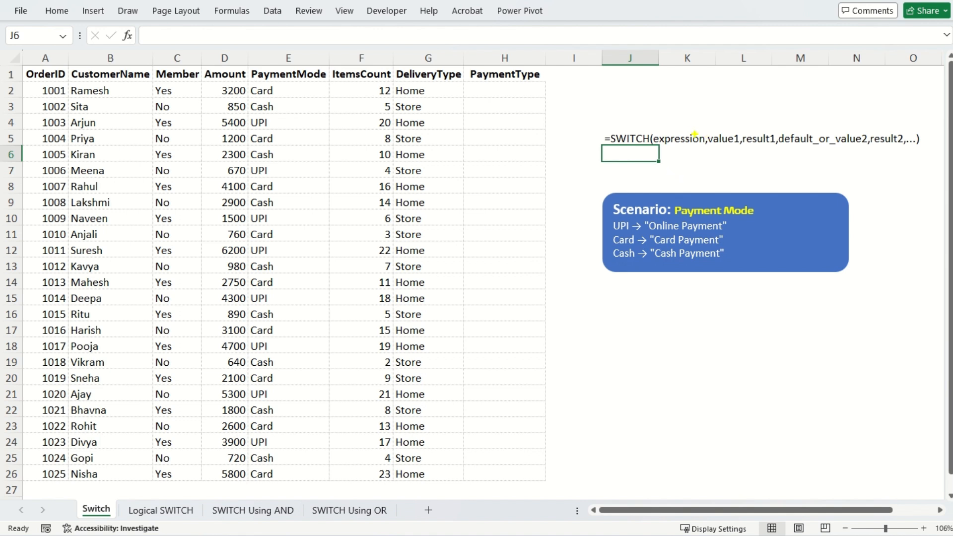
mouse_move(664, 130)
mouse_down()
mouse_move(694, 118)
mouse_move(725, 134)
mouse_move(776, 104)
mouse_up()
drag(655, 132, 707, 148)
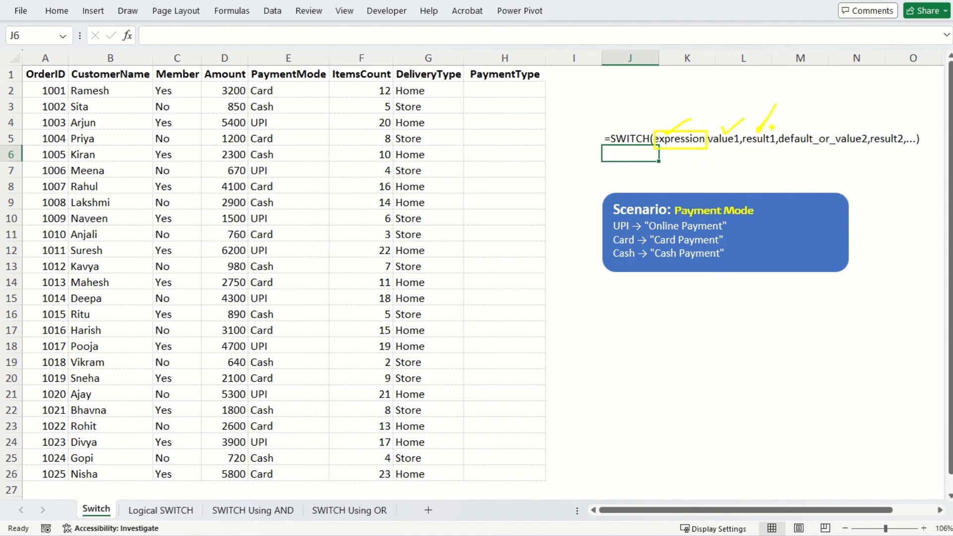
key(Escape)
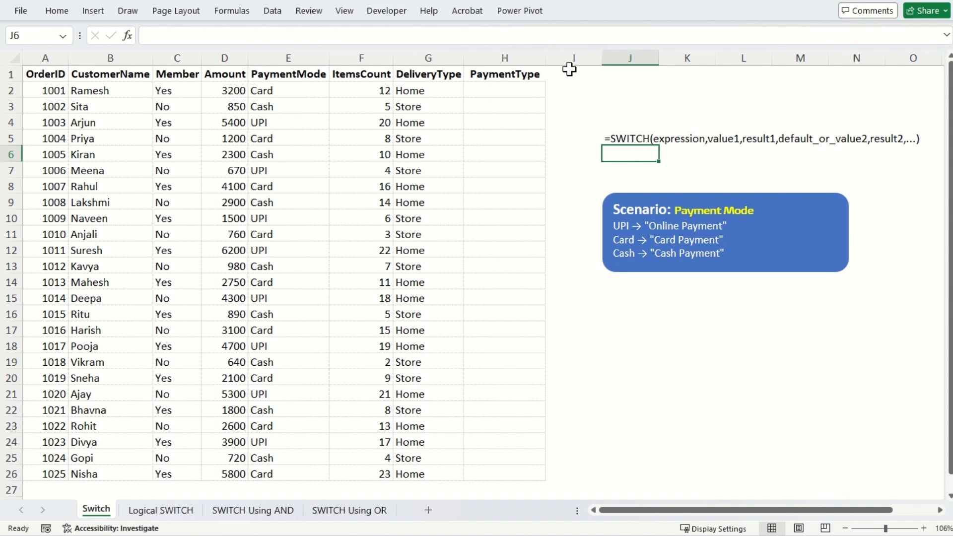
Select the first PaymentType cell, H2, and review the PaymentMode values against the scenario's payment labels.
click(504, 90)
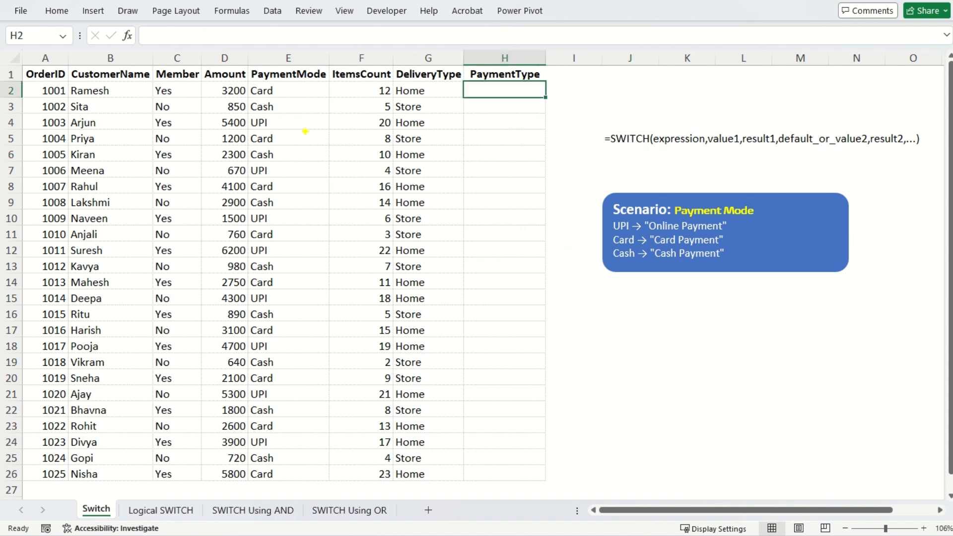
mouse_move(249, 67)
mouse_down()
mouse_move(328, 298)
mouse_move(251, 66)
mouse_up()
drag(284, 120, 312, 118)
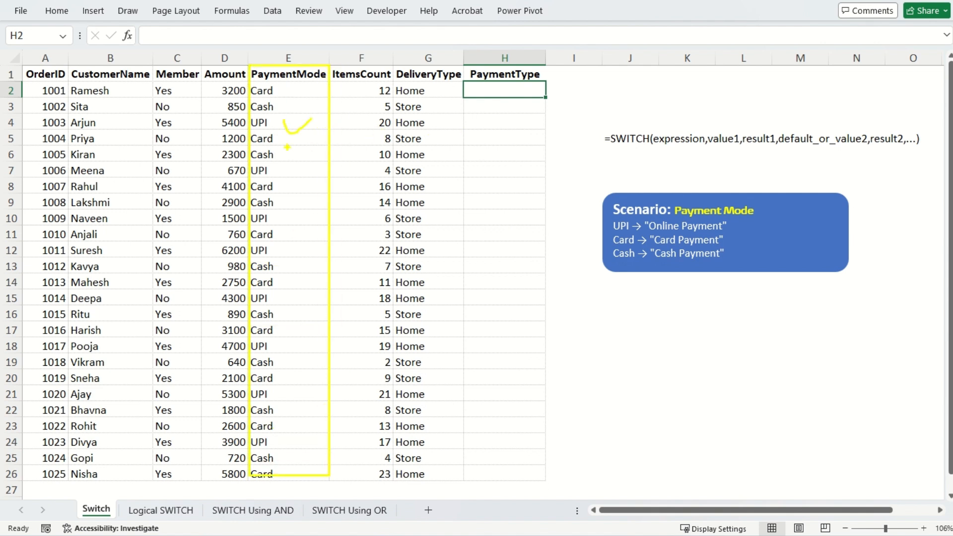
drag(278, 142, 310, 119)
drag(659, 246, 691, 247)
drag(279, 156, 293, 149)
drag(657, 258, 725, 257)
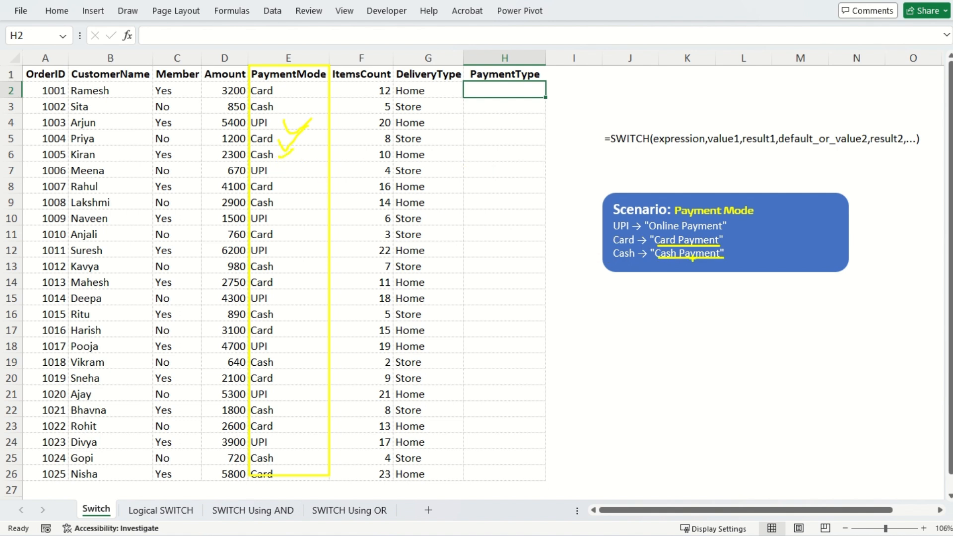
drag(474, 88, 493, 81)
mouse_move(491, 118)
mouse_down()
mouse_move(502, 118)
mouse_move(519, 148)
mouse_up()
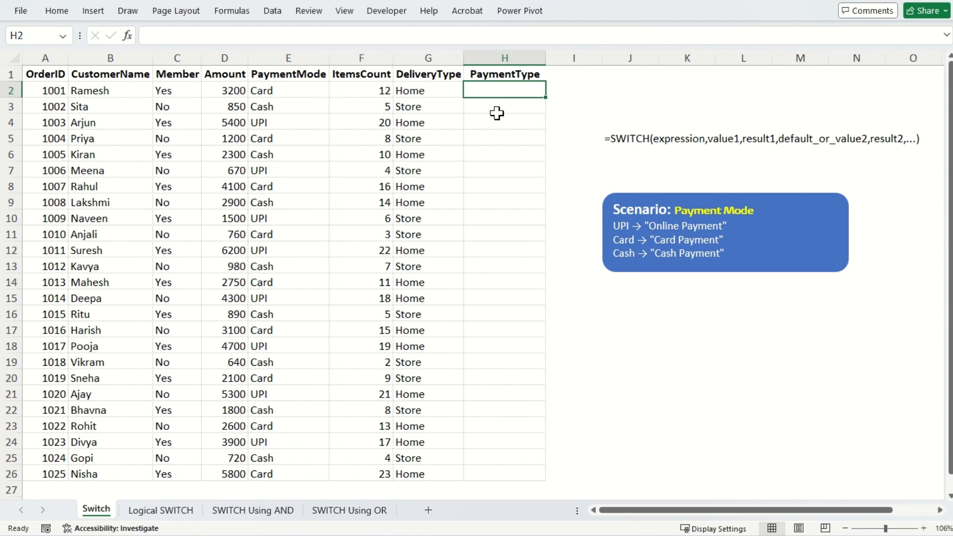
Start a SWITCH formula in H2 that evaluates E2 and returns "Online Payment" for "UPI".
text(=swi)
key(Tab)
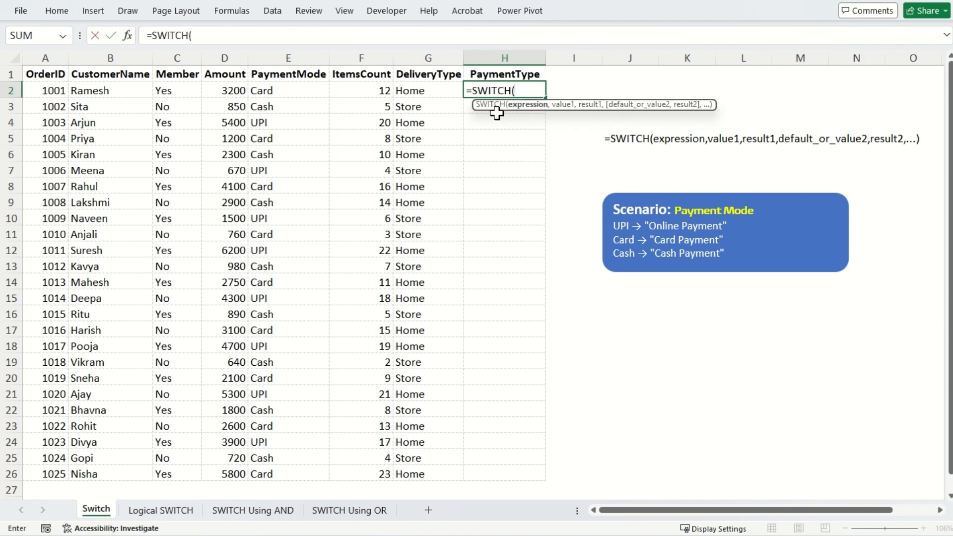
key(Left)
key(Left)
key(Left)
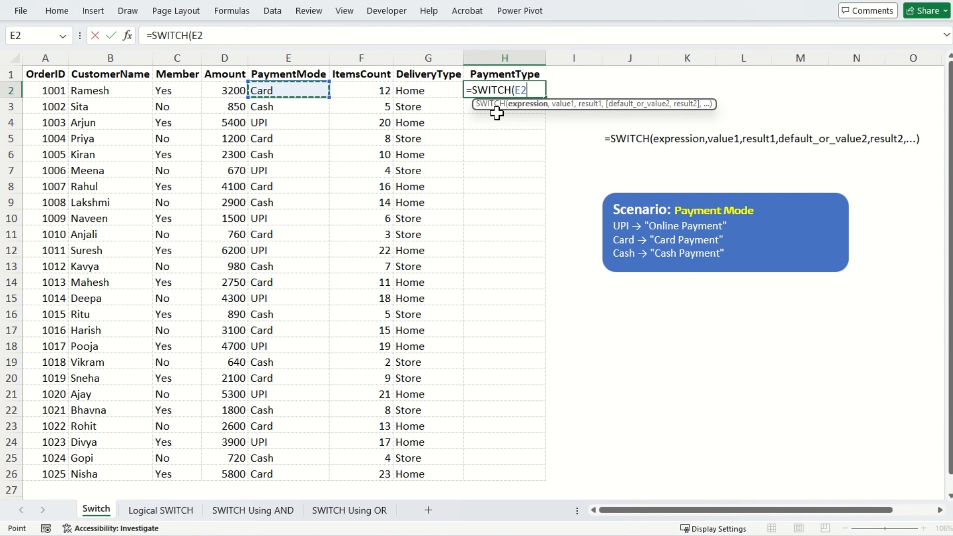
text(,)
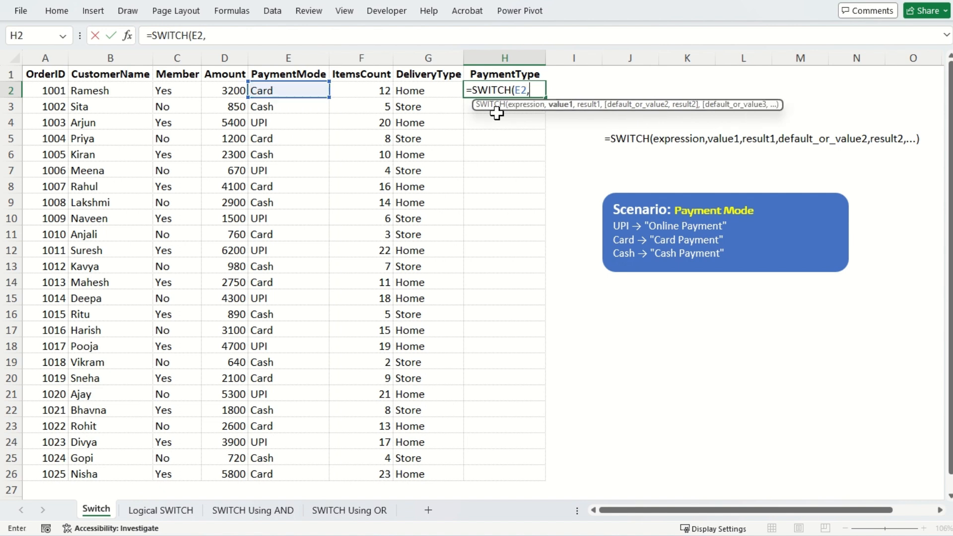
text("UPI","Online Payment",)
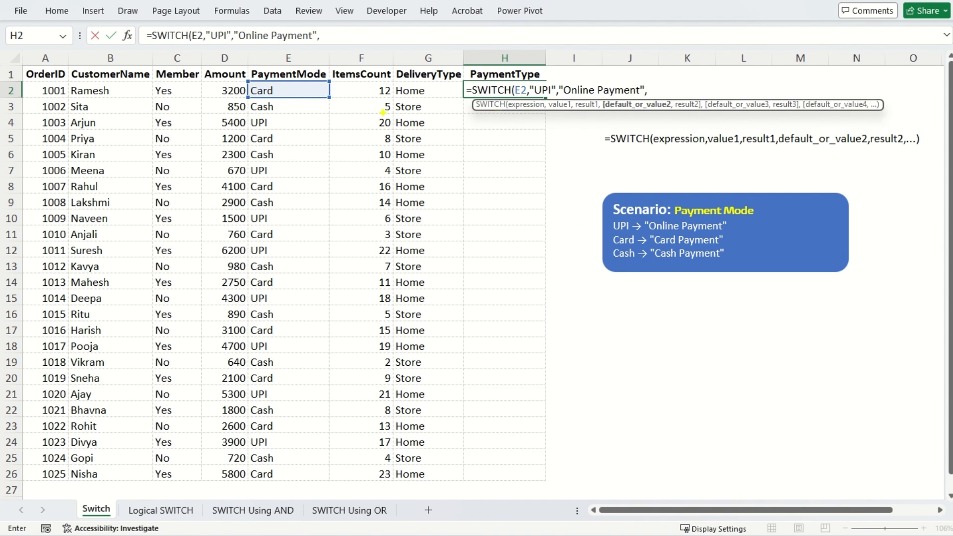
Extend the H2 formula to return "Card Payment" for "Card" and "Cash Payment" for "Cash", and close the parenthesis.
text("Card",)
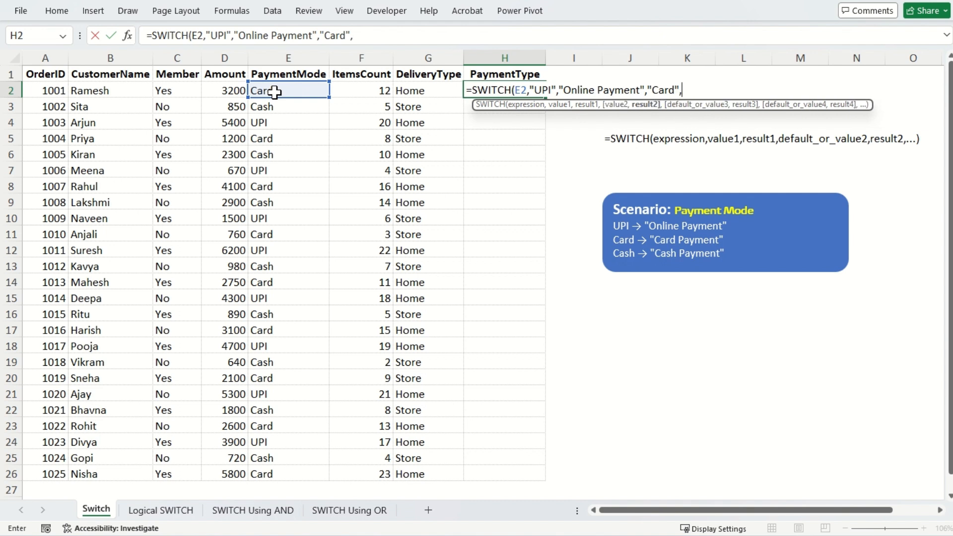
text("Card Payment","C)
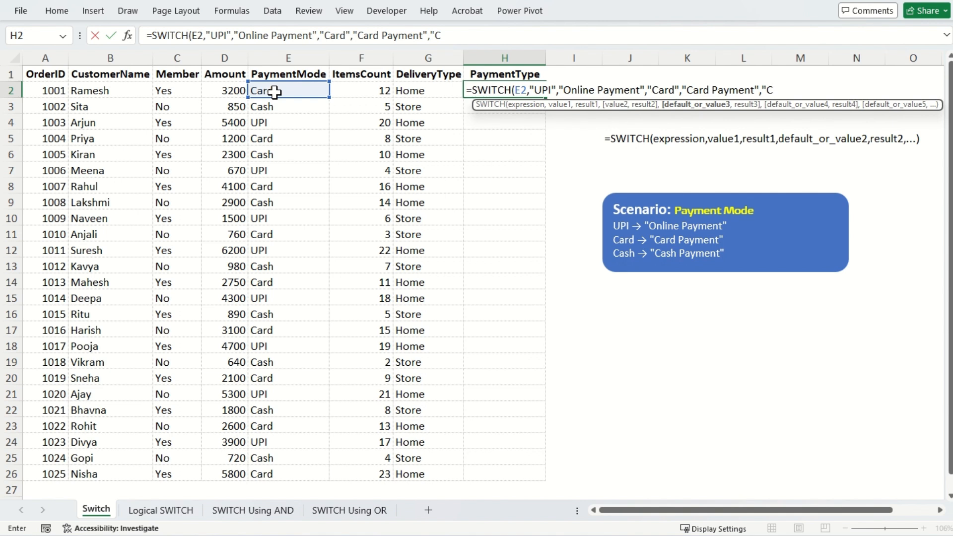
text(ash",)
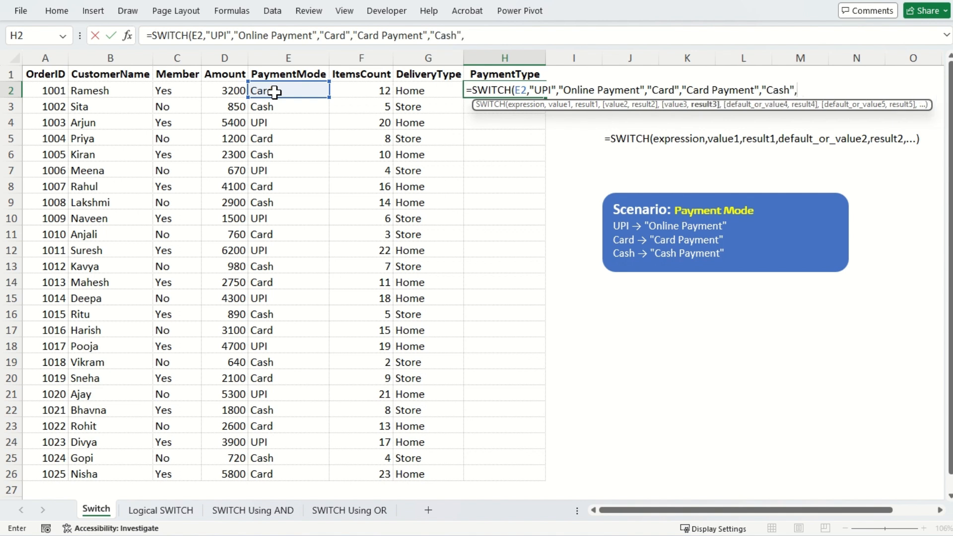
text("Cash Payment")
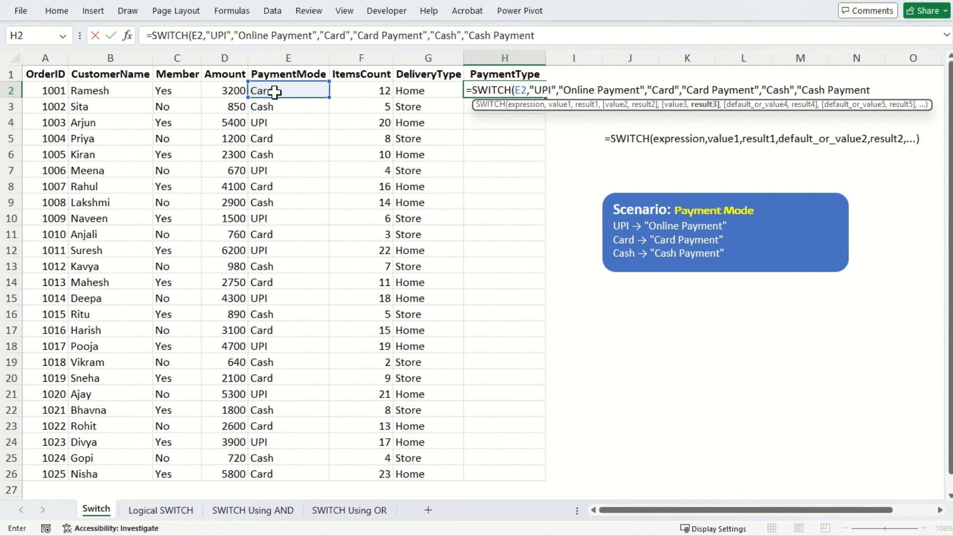
text())
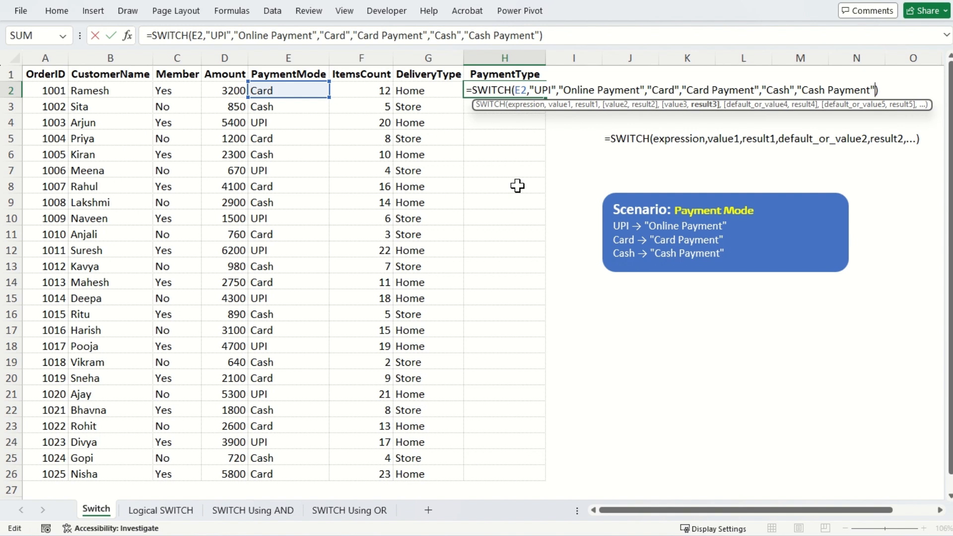
Add "UnKnown" as the default result of the H2 SWITCH formula and commit it.
text(,)
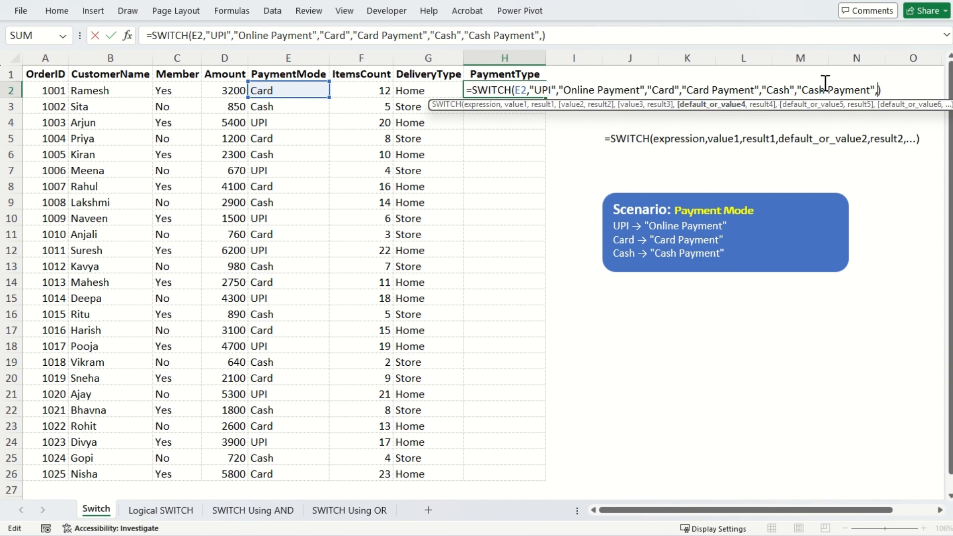
text("UnKnown")
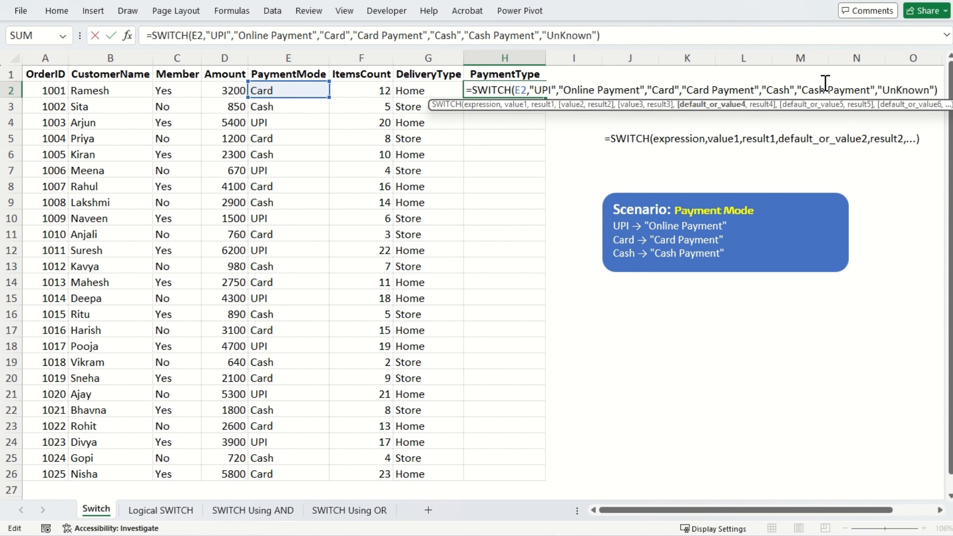
key(Return)
Fill the PaymentType formula from H2 down through H26.
key(Up)
key(Left)
key(ctrl+Down)
key(Right)
key(ctrl+shift+Up)
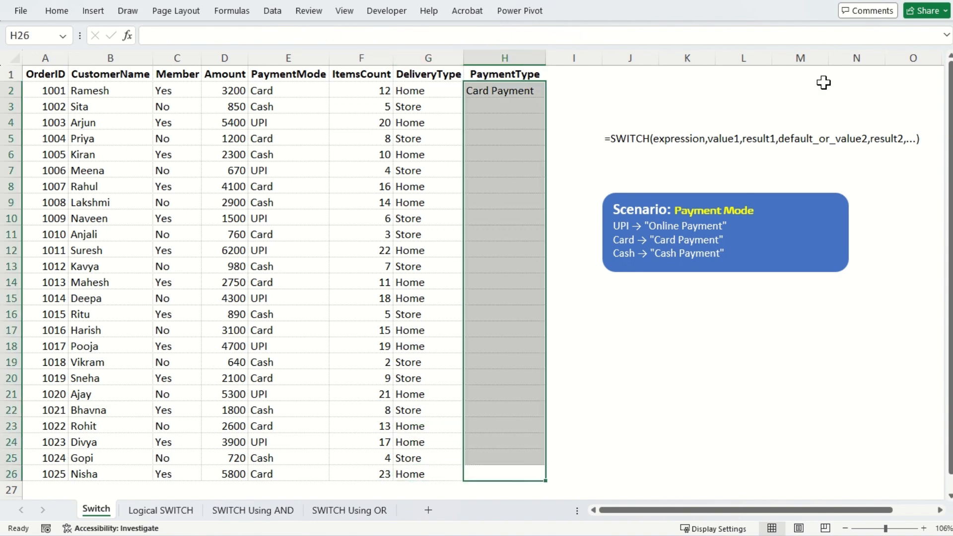
key(ctrl+d)
key(ctrl+Up)
key(Down)
key(Down)
key(Down)
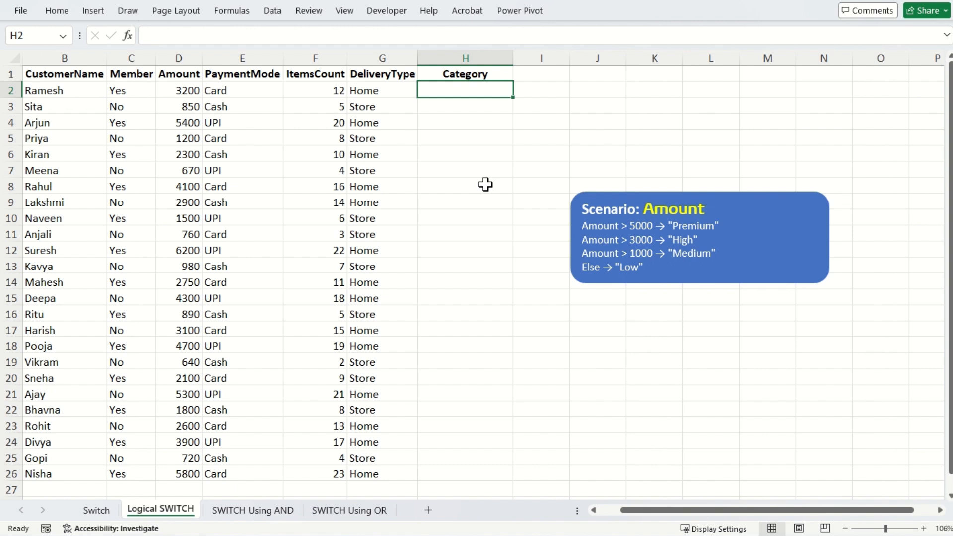
Examine the Amount scenario's thresholds and category labels alongside the Amount column on the Logical SWITCH sheet.
key(ctrl+2)
drag(584, 232, 654, 232)
drag(725, 226, 747, 213)
drag(583, 247, 721, 236)
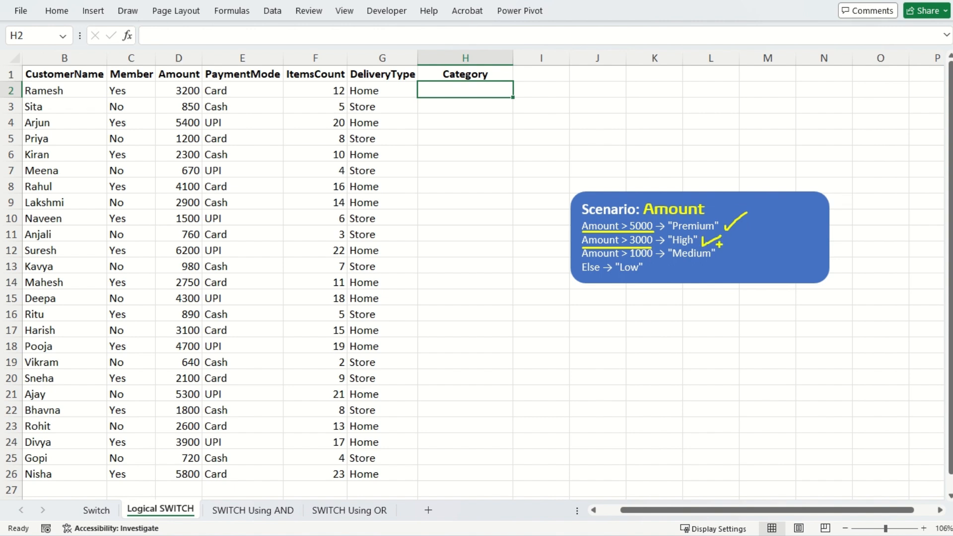
drag(586, 260, 654, 259)
drag(718, 253, 736, 253)
mouse_move(157, 66)
mouse_down()
mouse_move(202, 424)
mouse_move(190, 475)
mouse_move(212, 483)
mouse_up()
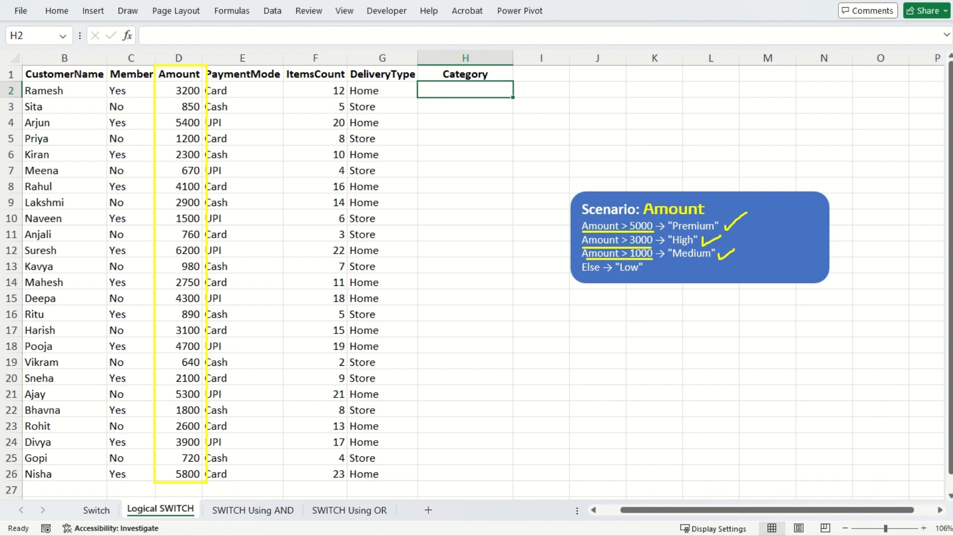
key(Escape)
Begin a SWITCH formula in the first Category cell, H2, with TRUE() as its expression.
text(=sw)
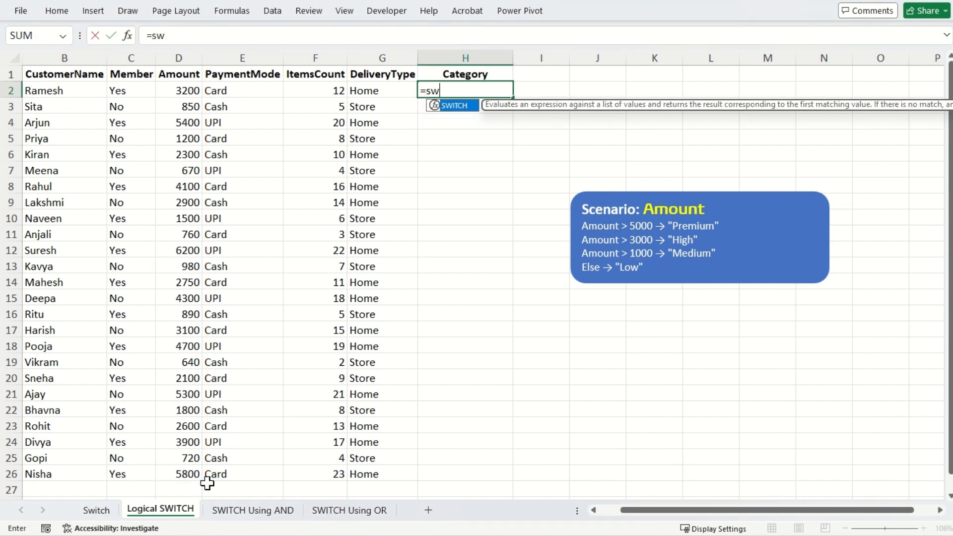
key(Tab)
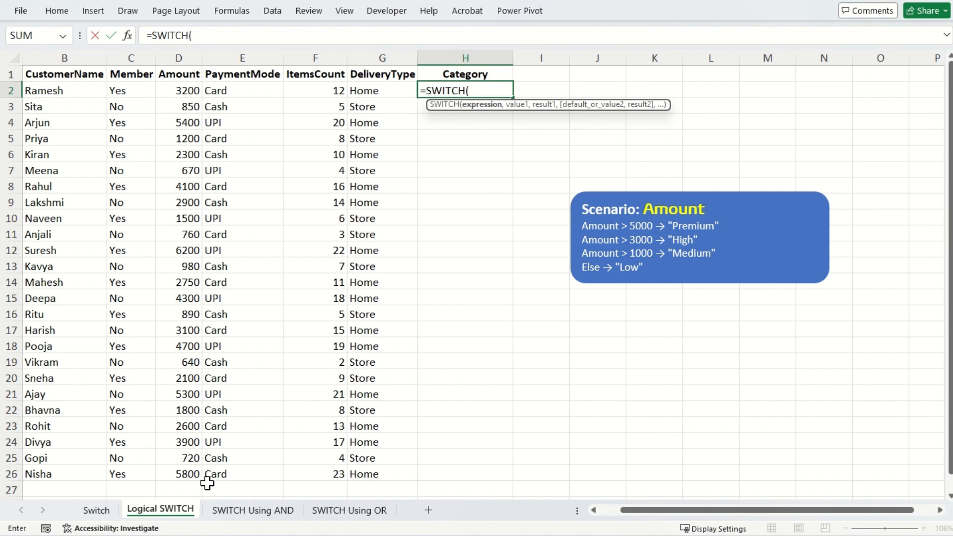
text(TRUE)
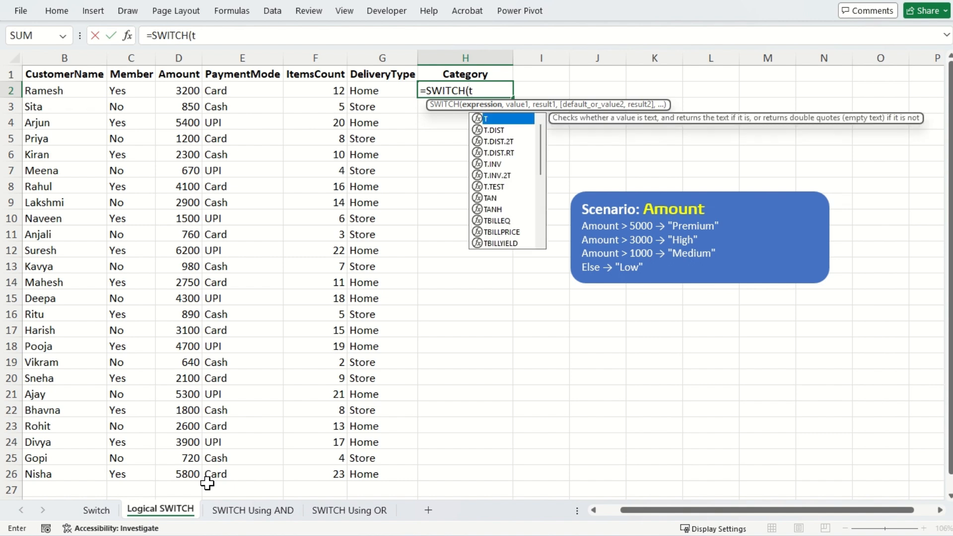
text(())
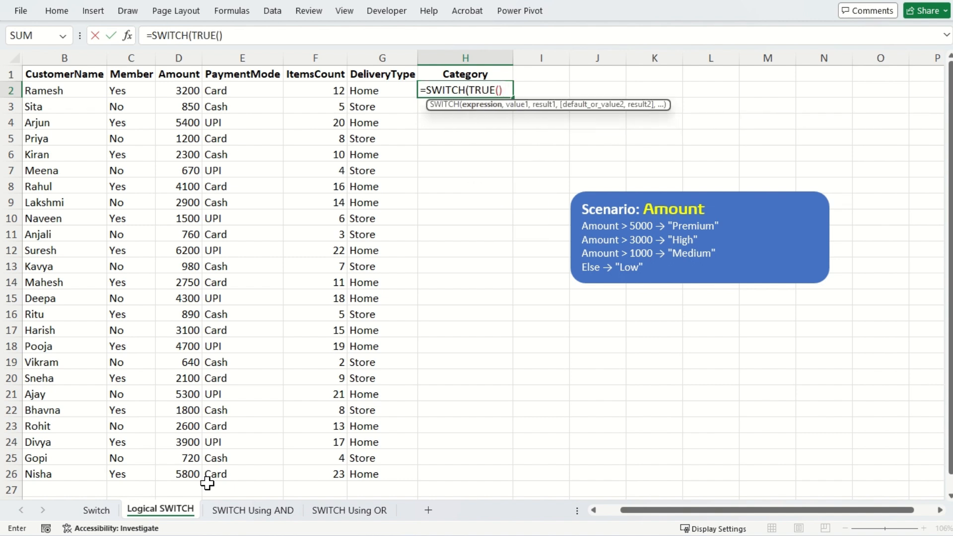
text(,)
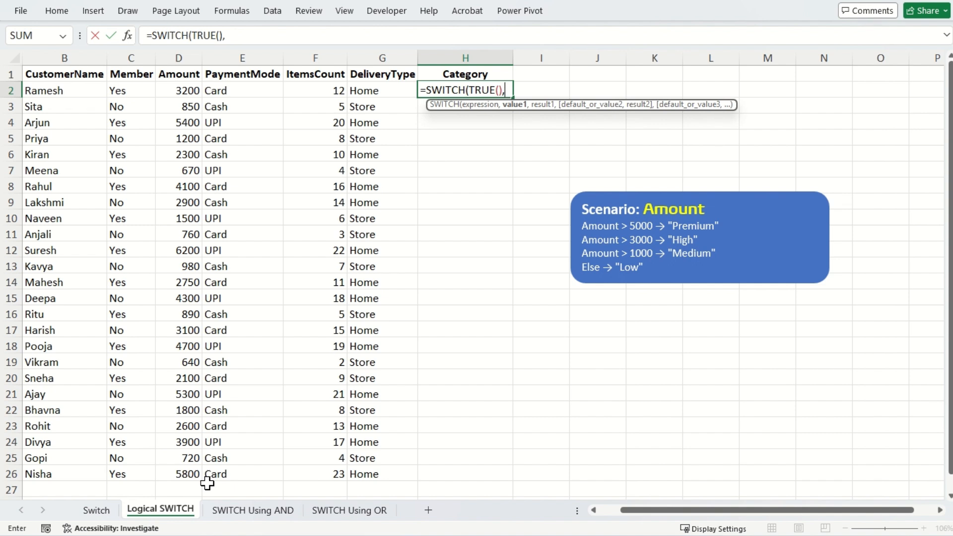
Add the condition D2>5000 with the result "Premium" as the first pair of the Category formula.
key(Left)
key(Left)
key(Left)
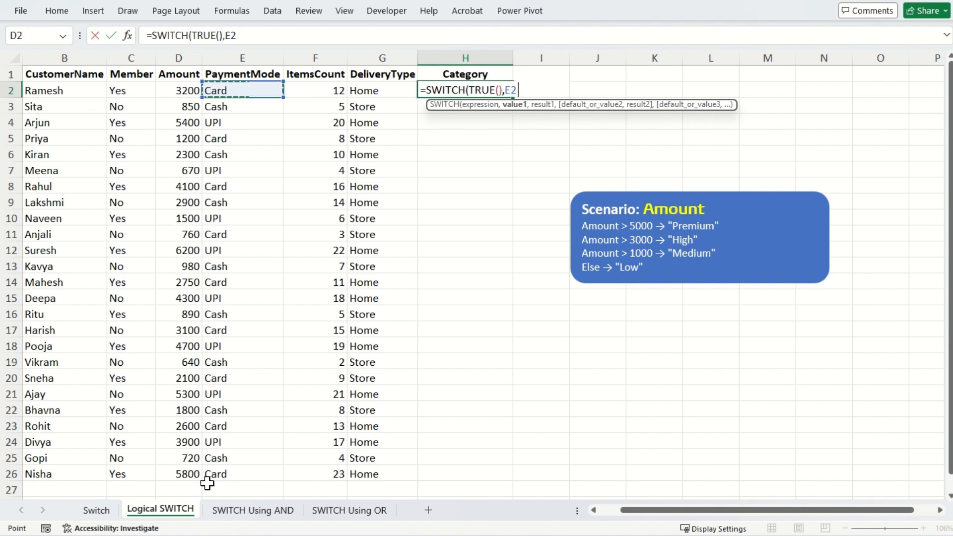
key(Left)
text(>5000,)
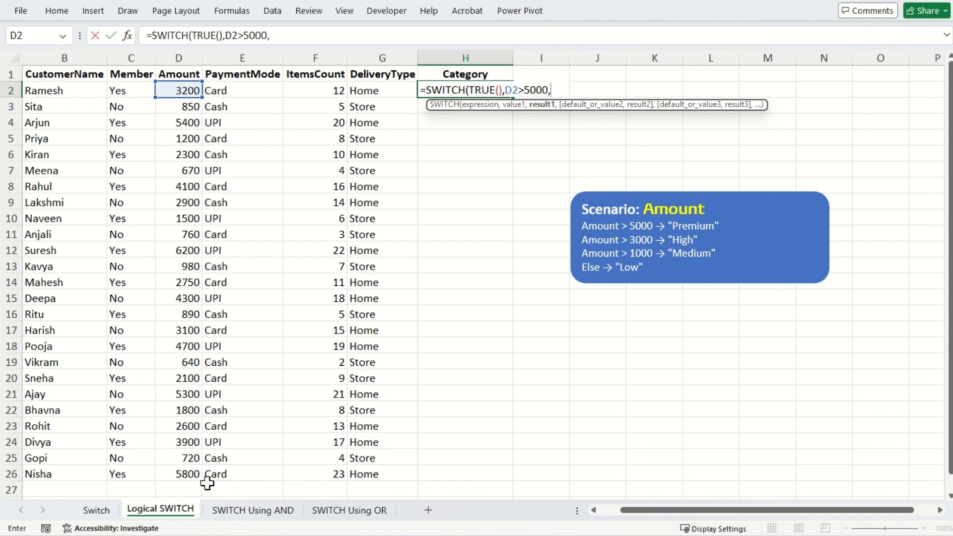
text("Premium")
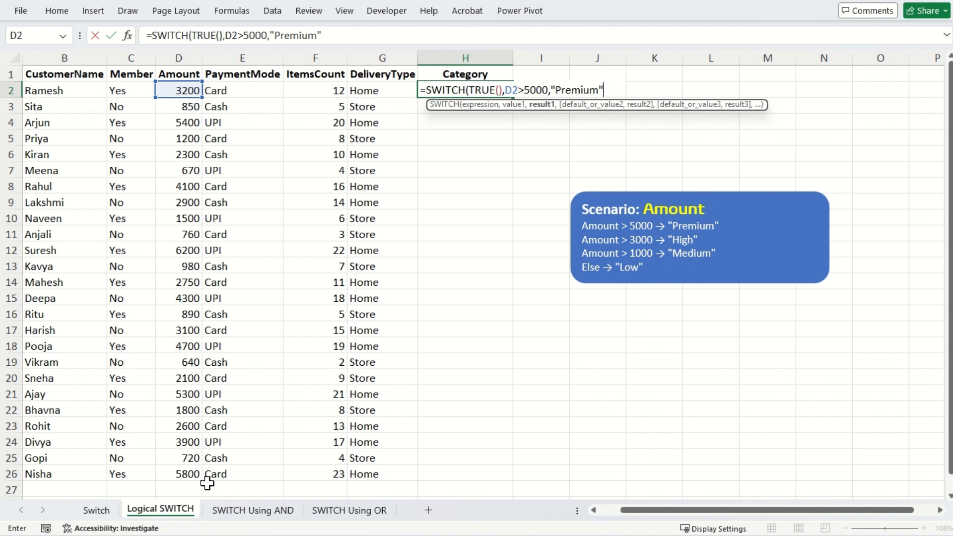
text(,)
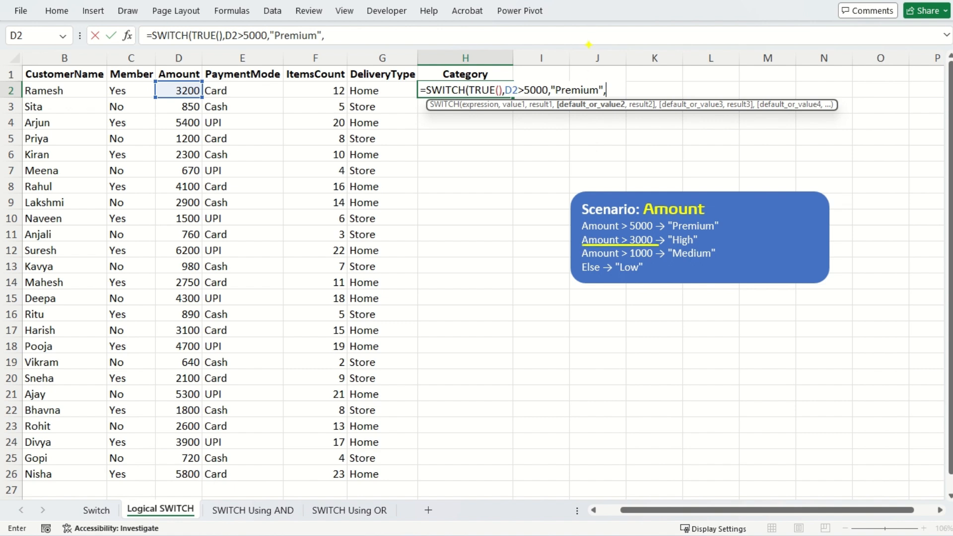
Add the condition D2>3000 with the result "High" as the second pair of the Category formula.
text(D2>3)
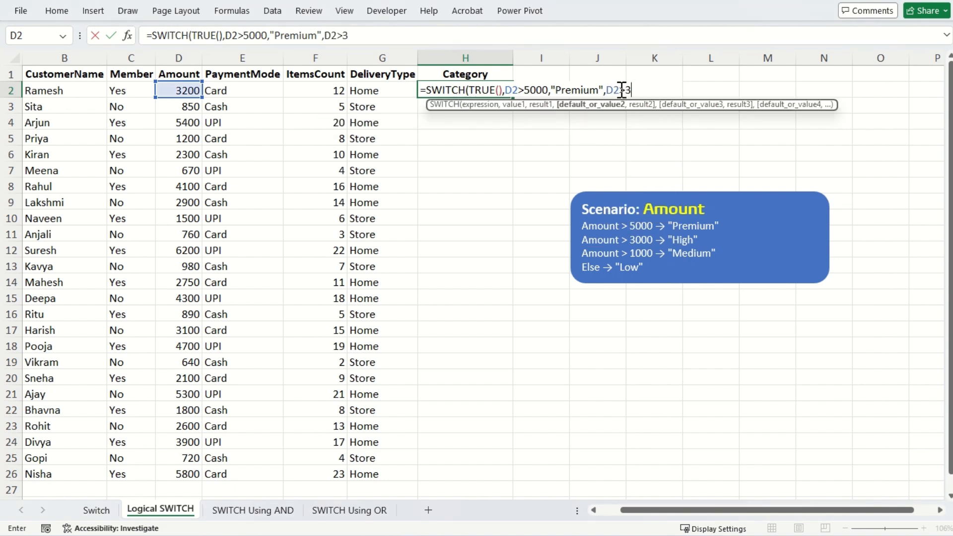
text(000,)
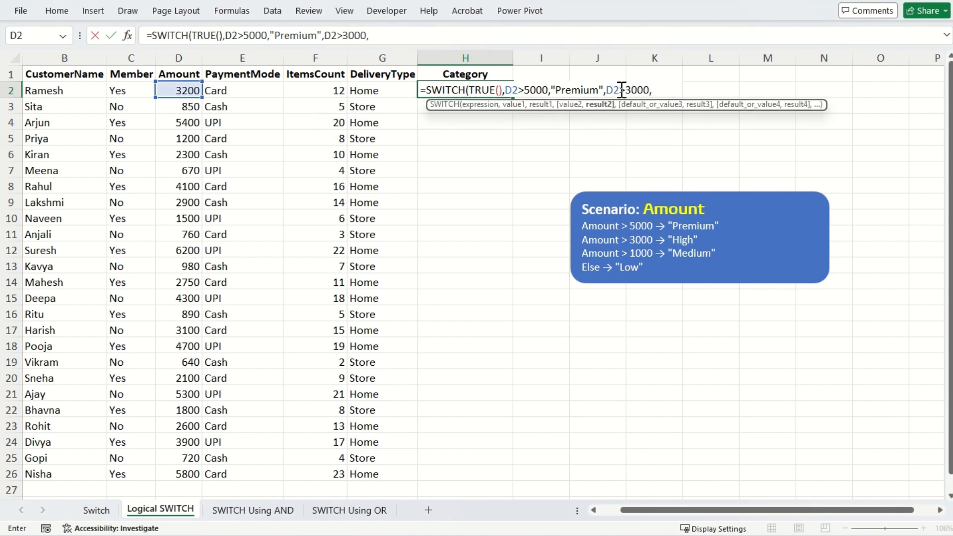
text("High")
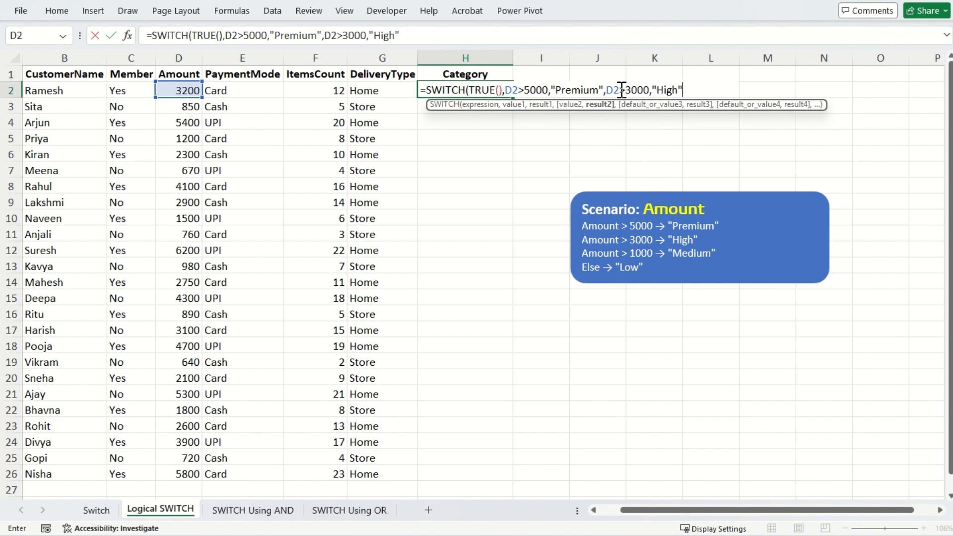
Complete the Category formula in H2 with the pair D2>1000, "Medium" and the default "Low".
text(,d2)
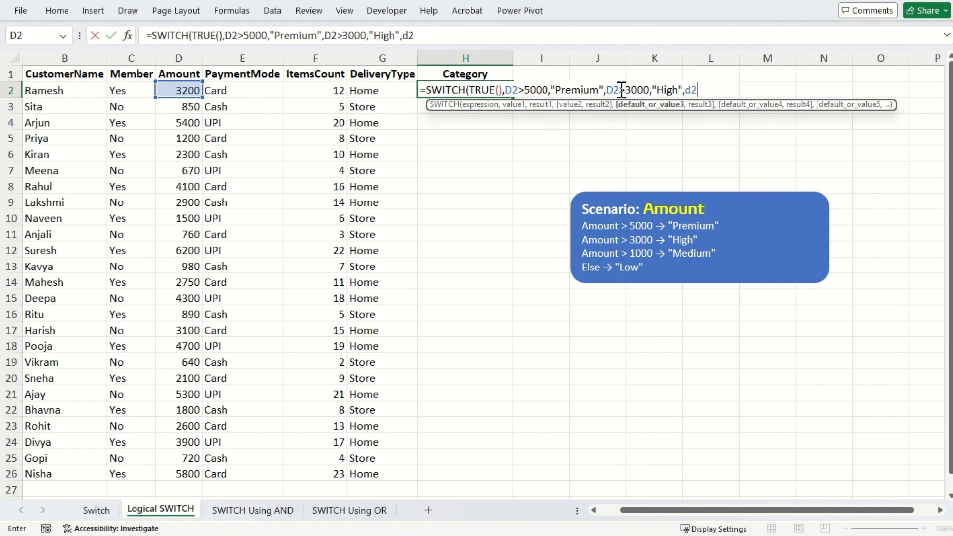
text(>1000,"Med)
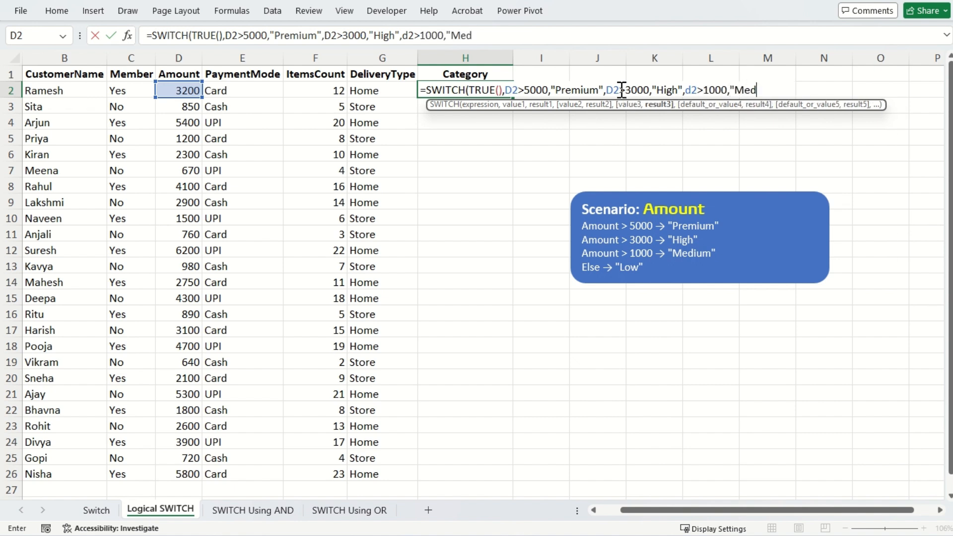
text(ium",)
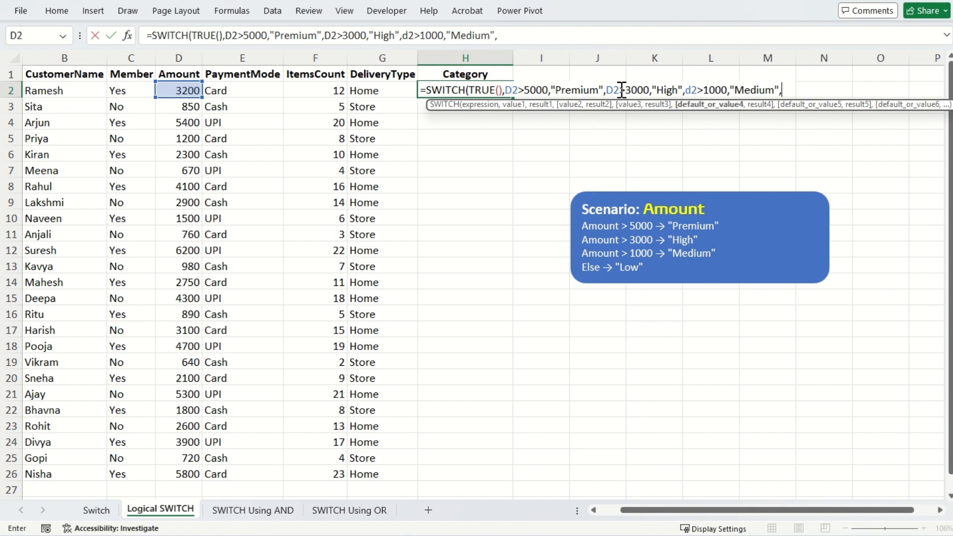
text("Low"))
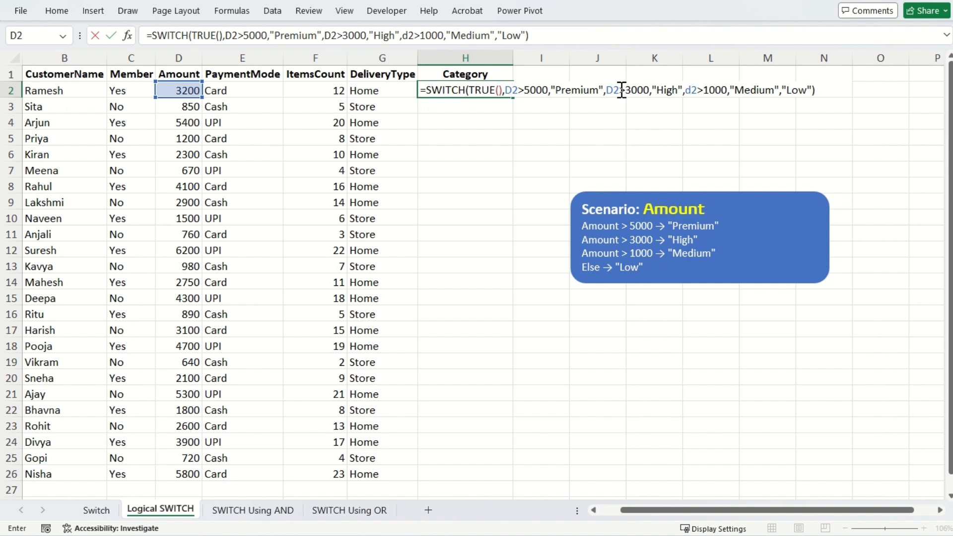
key(Return)
key(Up)
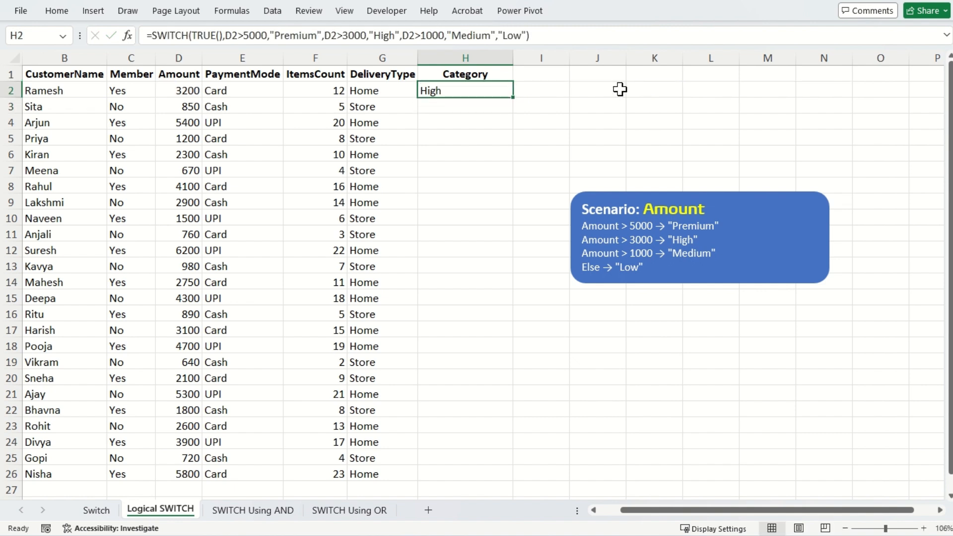
Fill the Category formula from H2 down through H26.
key(shift+Down)
key(shift+Down)
key(shift+Down)
key(shift+Down)
key(shift+Down)
key(shift+Down)
key(shift+Down)
key(shift+Down)
key(shift+Down)
key(shift+Down)
key(shift+Down)
key(shift+Down)
key(shift+Down)
key(shift+Down)
key(shift+Down)
key(shift+Down)
key(shift+Down)
key(shift+Down)
key(shift+Down)
key(shift+Down)
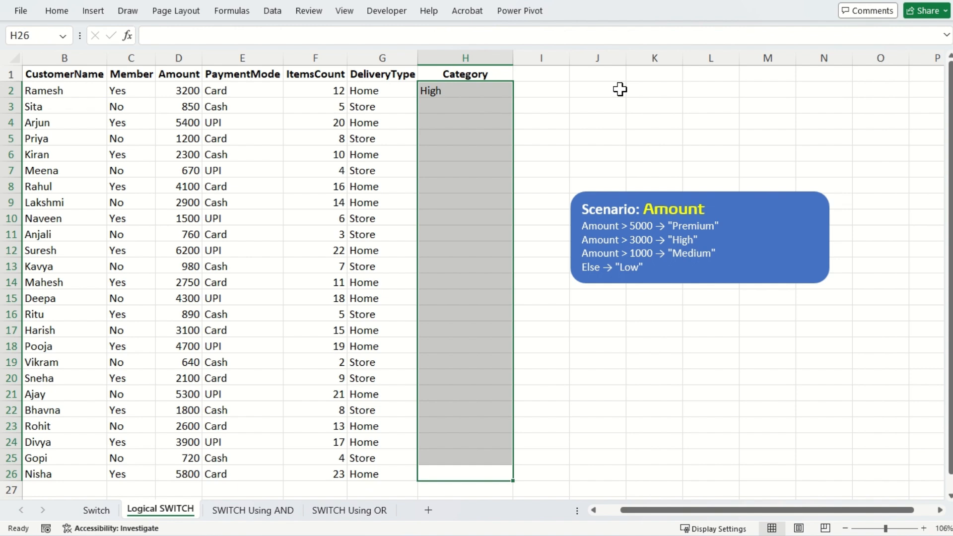
key(ctrl+d)
Inspect the filled Category formulas in H3 and H5 without changing them.
key(Down)
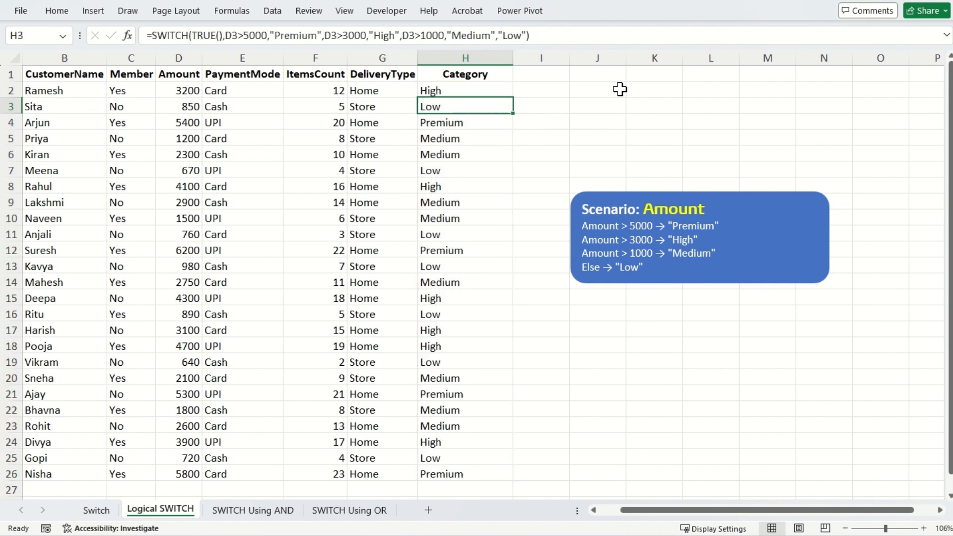
key(F2)
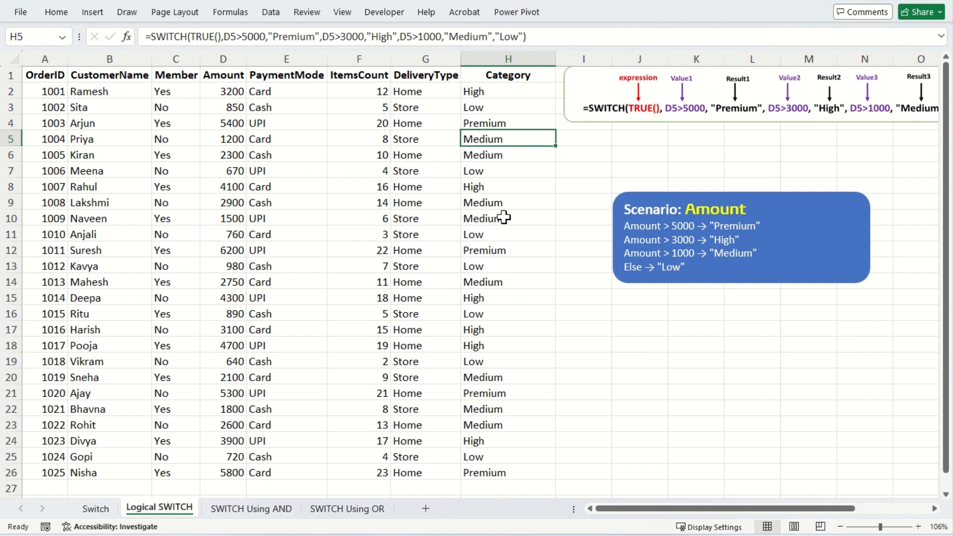
key(F2)
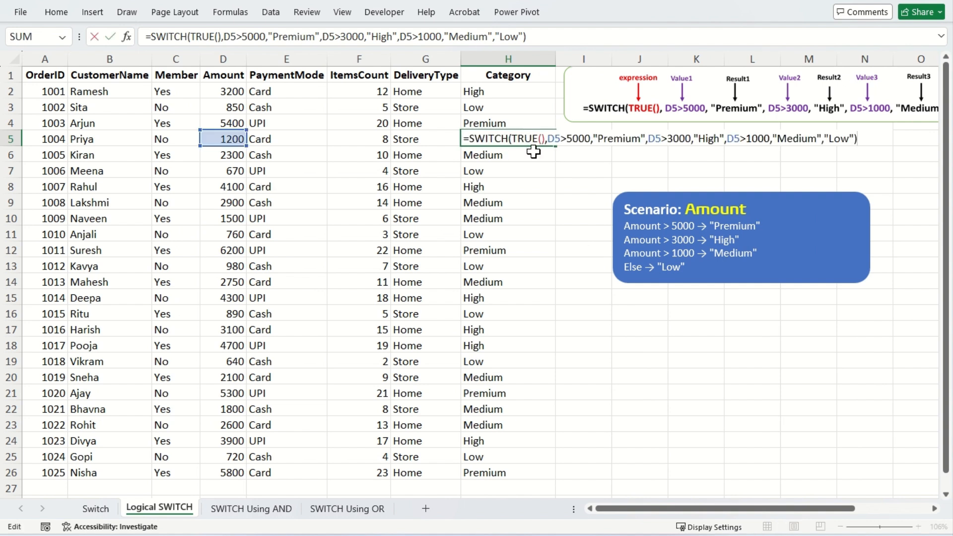
key(Escape)
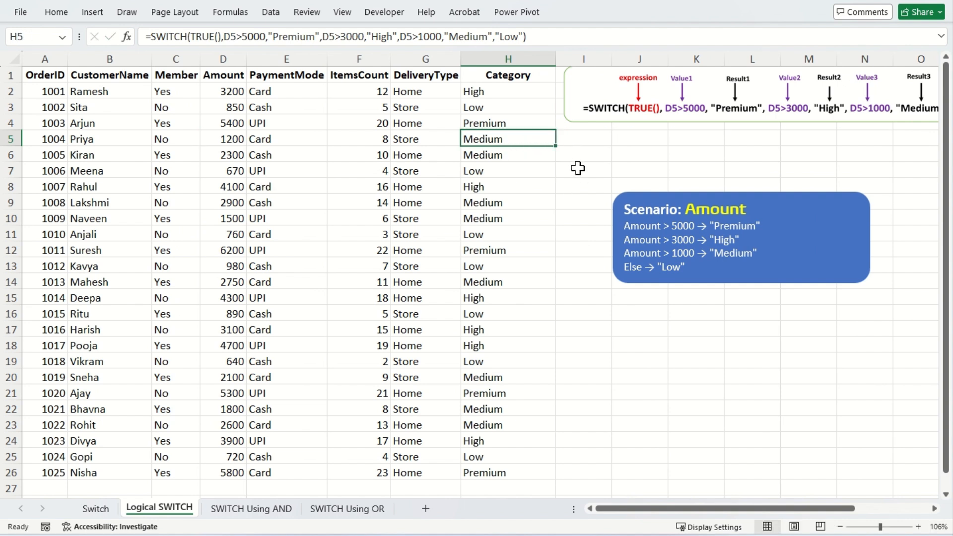
Move the Amount scenario box down to about rows 20 to 25, clearing the area below the formula diagram.
scroll(578, 169, right, 3)
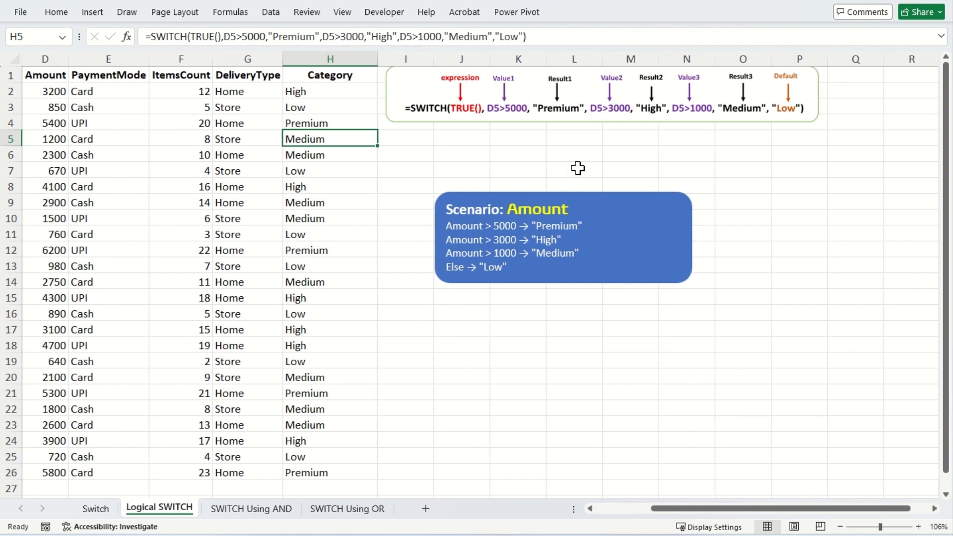
click(517, 284)
drag(517, 283, 515, 462)
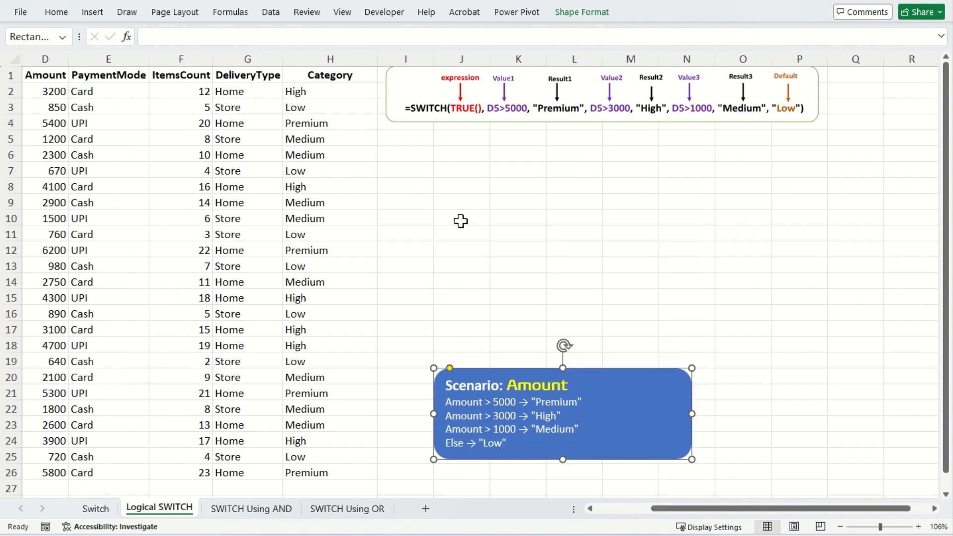
click(461, 204)
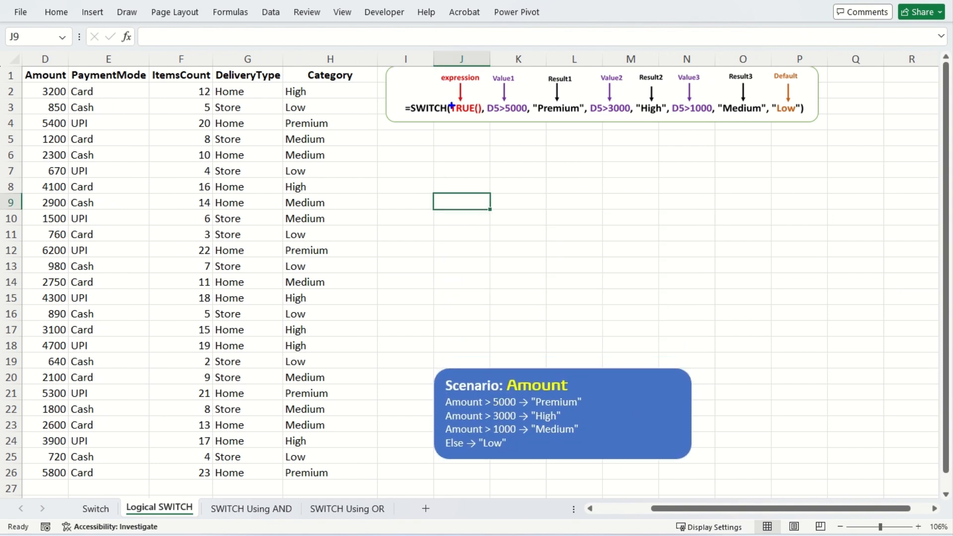
Examine the TRUE() expression and the first value and result pair in the annotated SWITCH formula diagram.
mouse_move(450, 100)
mouse_down()
mouse_move(476, 116)
mouse_move(580, 116)
mouse_up()
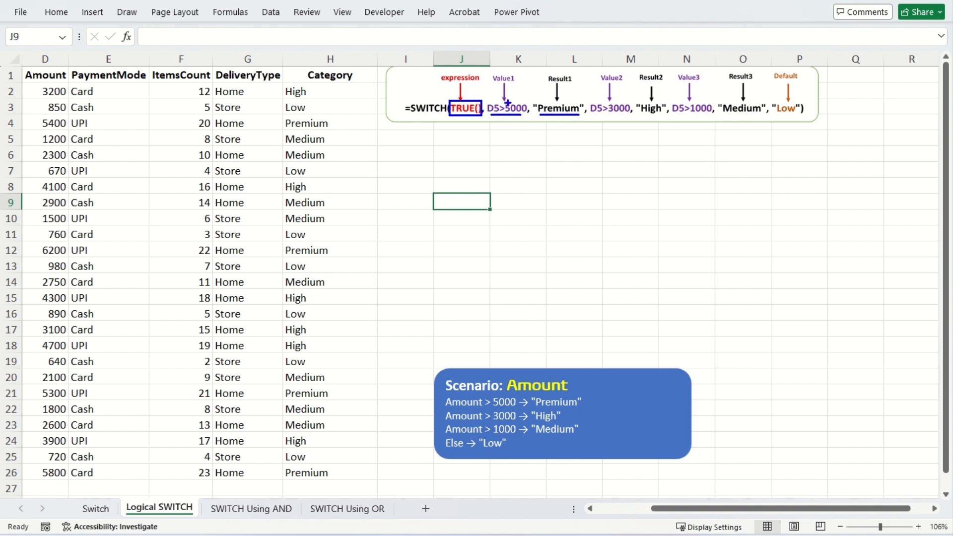
drag(467, 93, 487, 83)
key(Escape)
Insert a red angry-face emoji in cell J11.
click(454, 236)
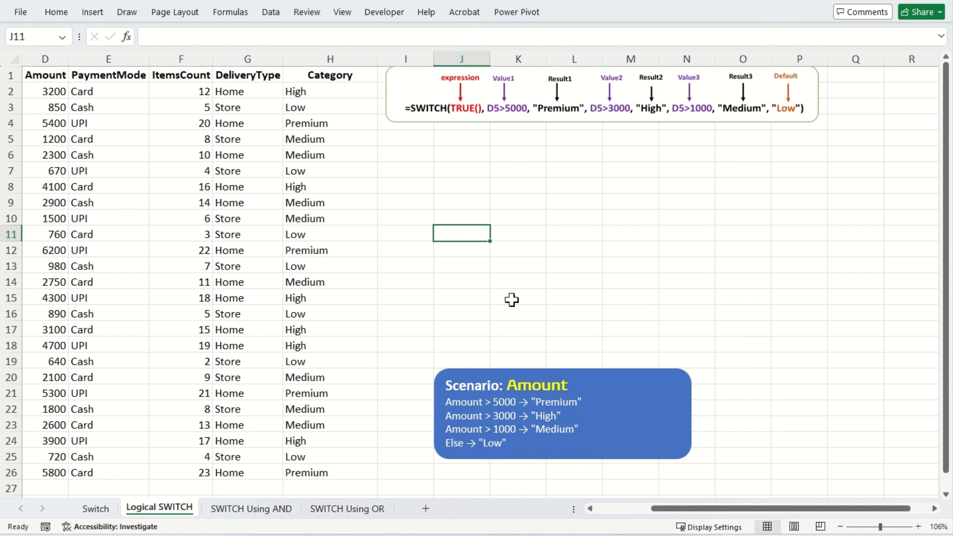
key(super+period)
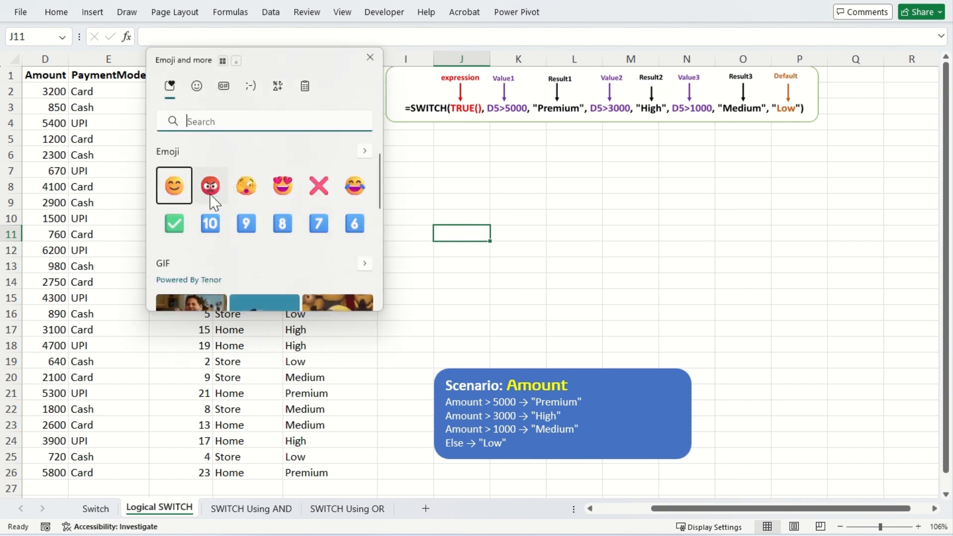
click(210, 186)
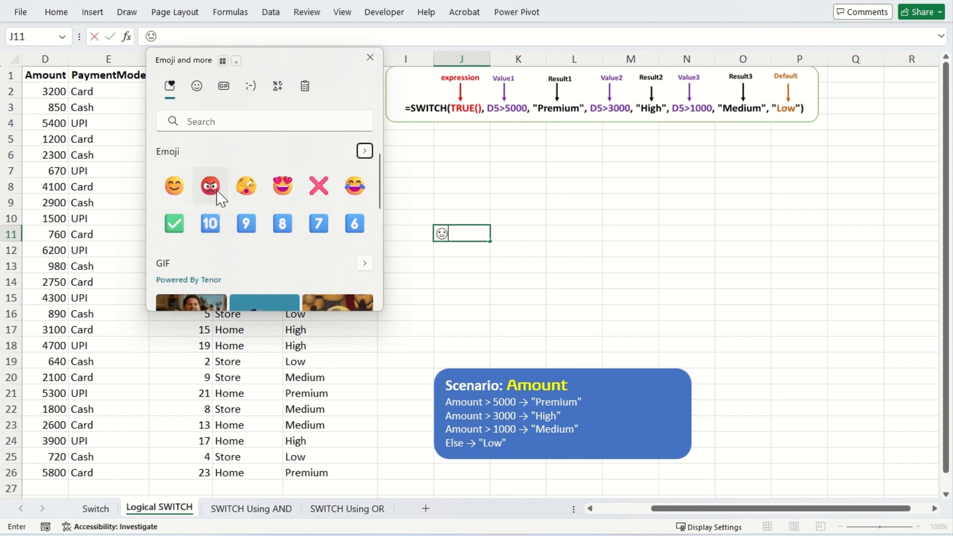
click(519, 232)
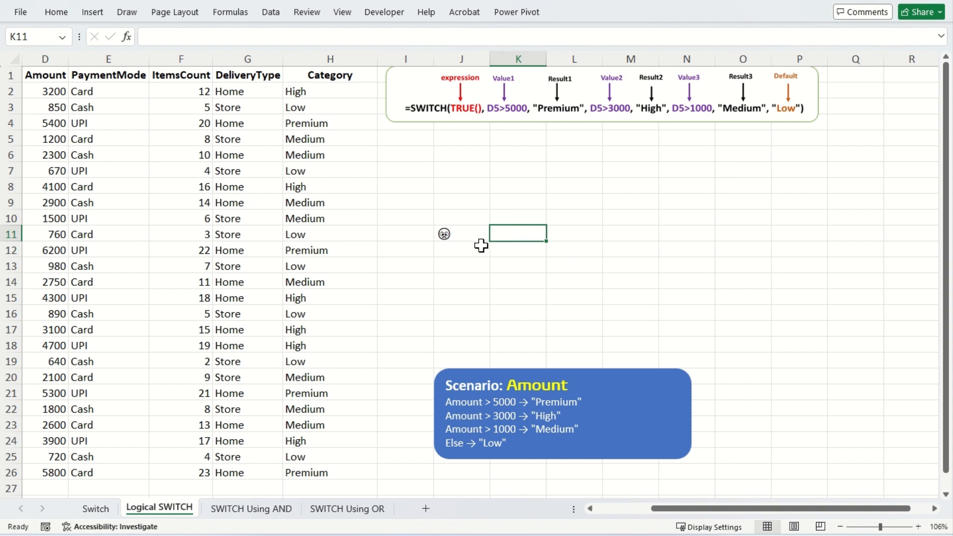
Insert a smiling-face emoji in cell K11.
key(super+period)
click(513, 383)
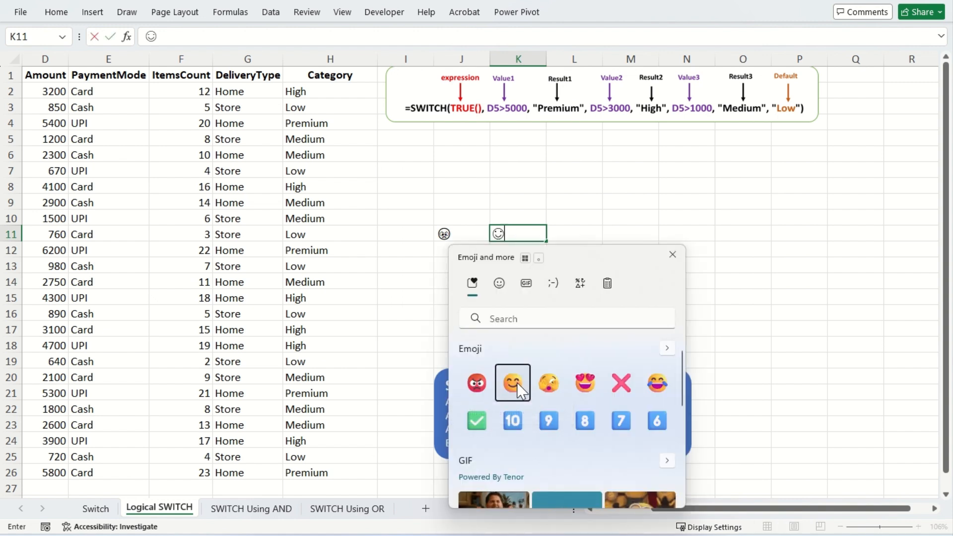
key(Escape)
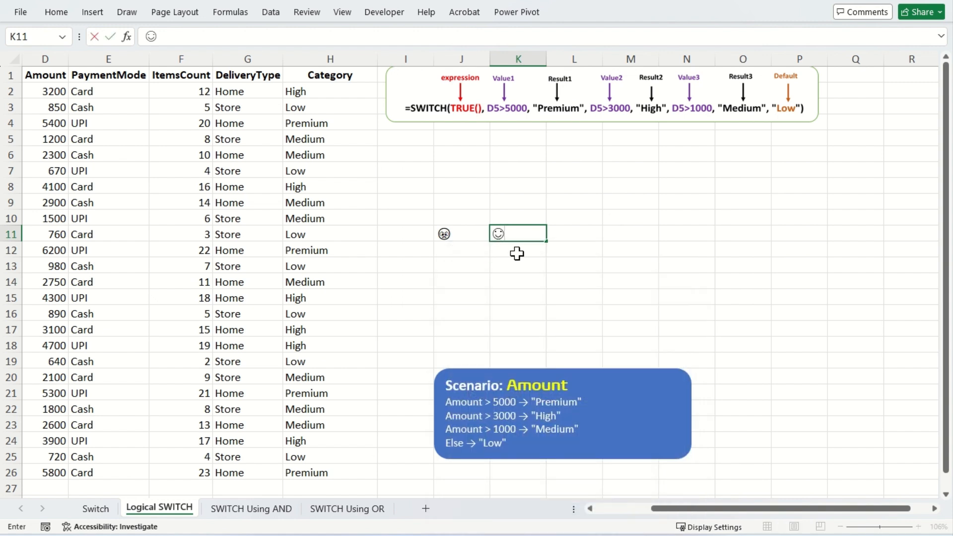
click(483, 252)
Copy the smiling-face emoji from K11 into J12 and K12.
key(Right)
key(Up)
key(ctrl+c)
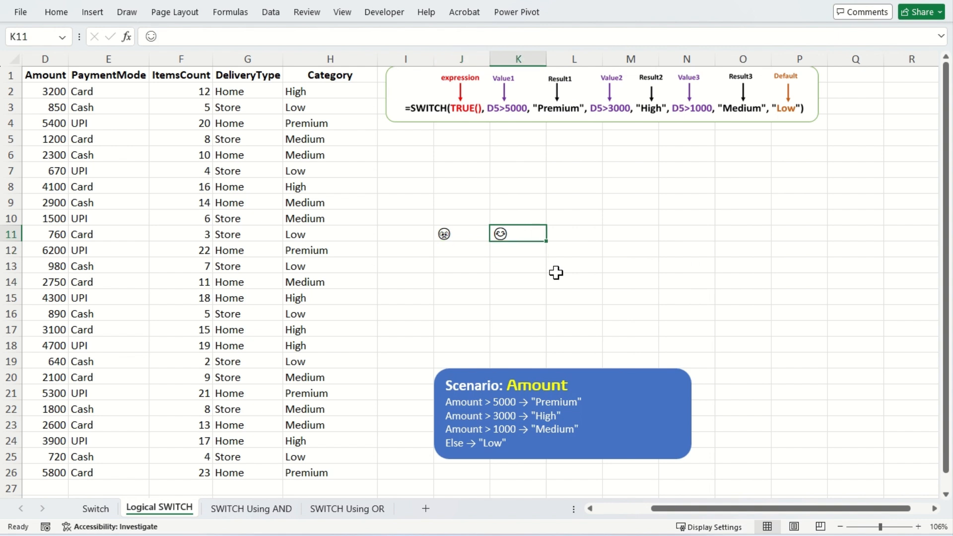
key(Down)
key(Left)
key(shift+Right)
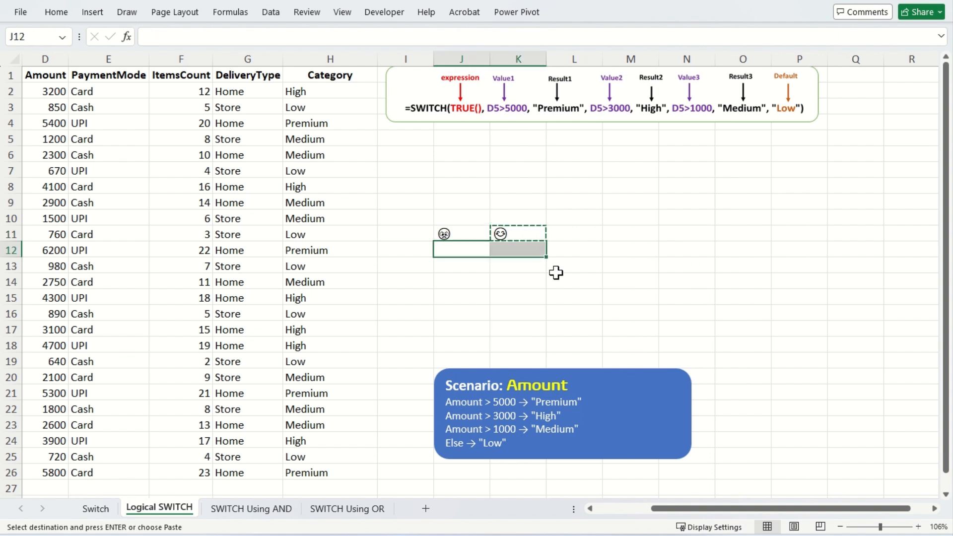
key(ctrl+v)
key(Up)
key(Left)
key(shift+Right)
key(shift+Down)
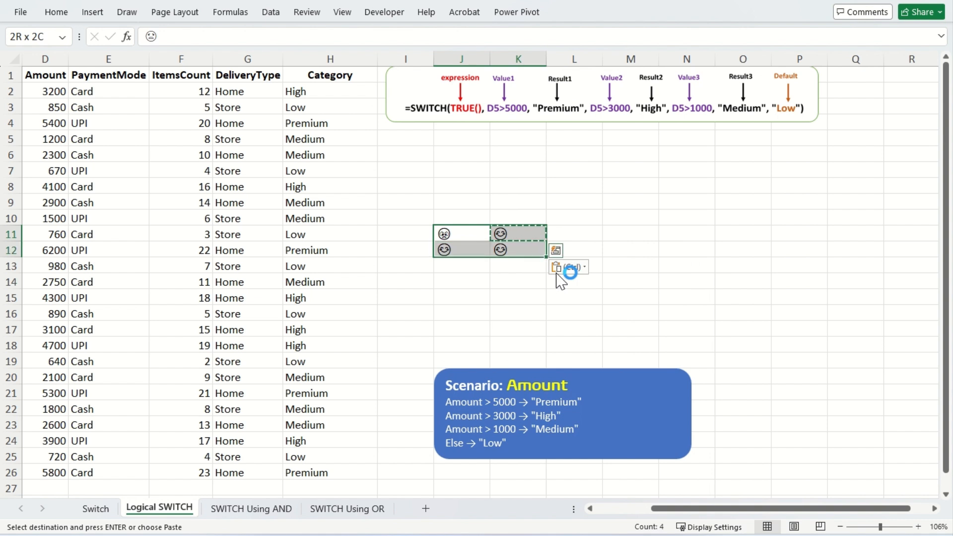
key(Escape)
Compare the two emojis in row 11 by entering =J11=K11 in L11.
click(577, 239)
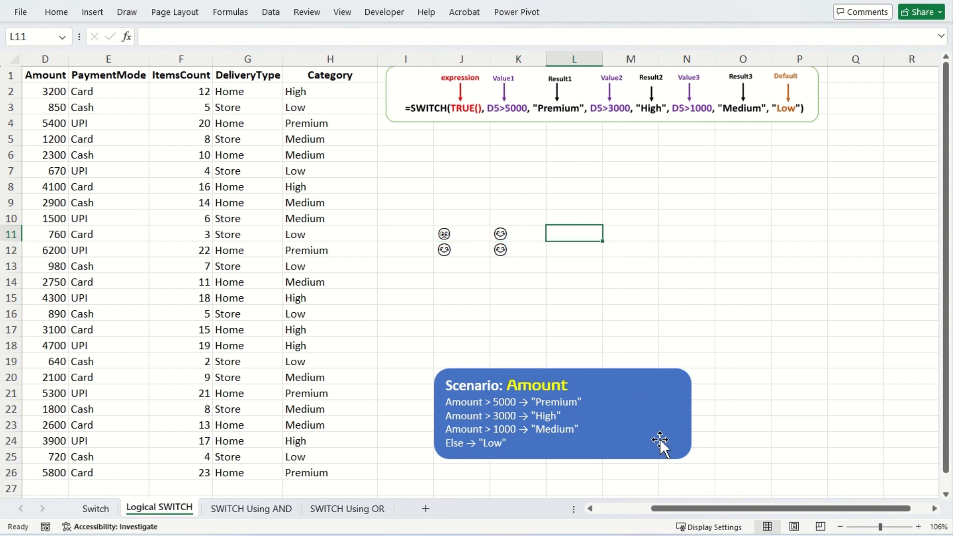
text(=)
key(Left)
key(Left)
text(=)
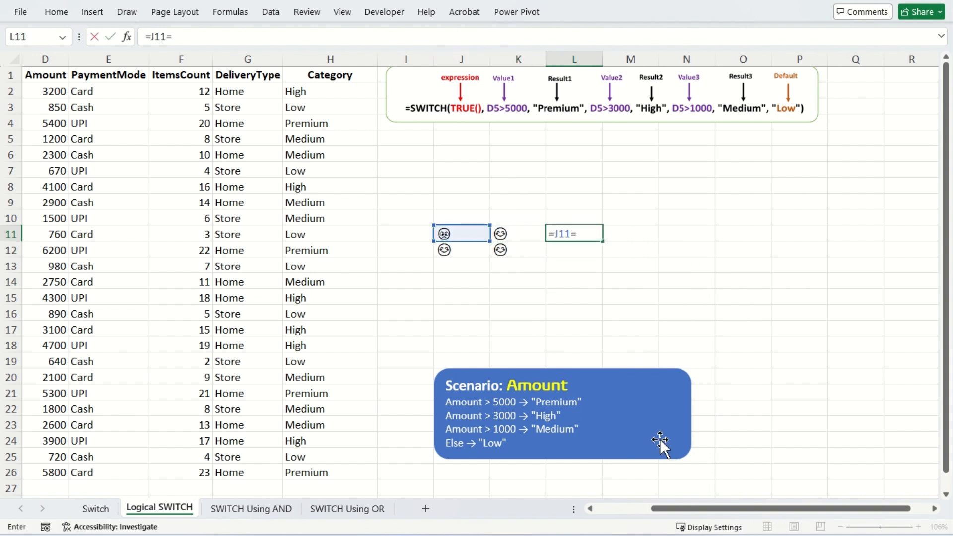
key(Left)
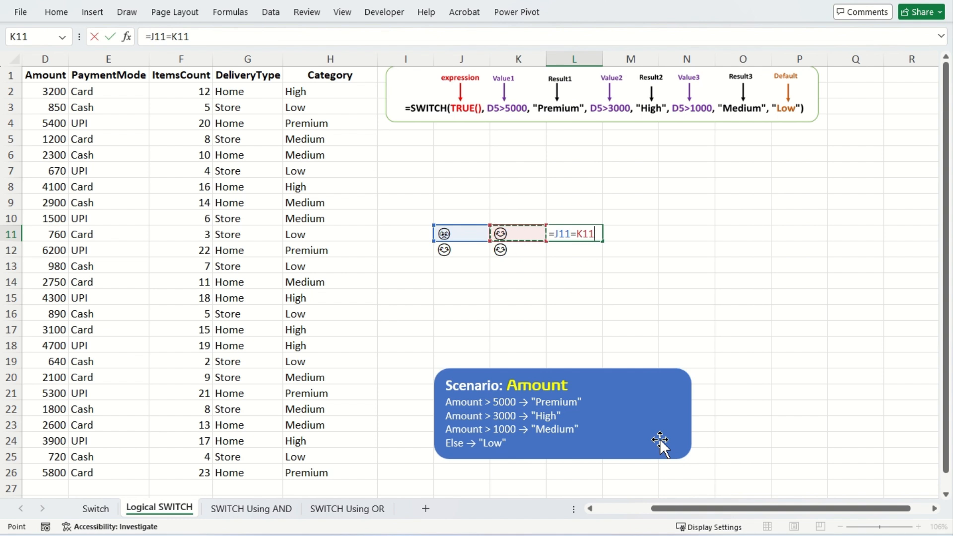
key(Return)
key(Up)
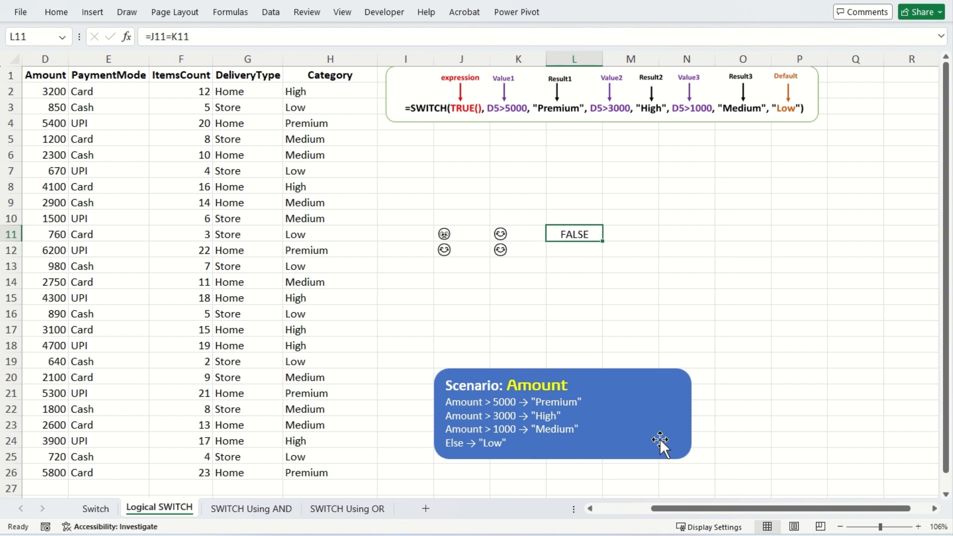
Compare the two emojis in row 12 by entering =K12=J12 in L12.
key(Down)
text(=)
key(Left)
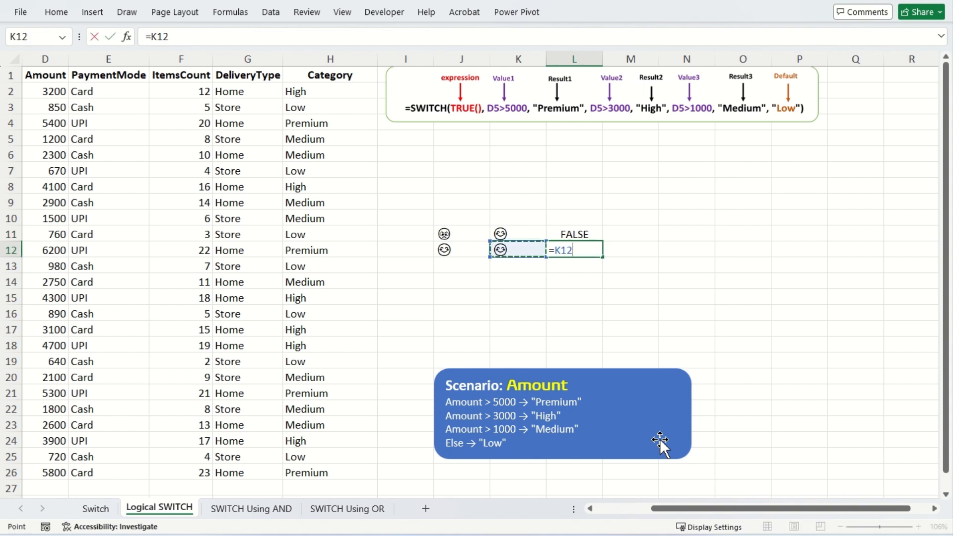
text(=)
key(Left)
key(Left)
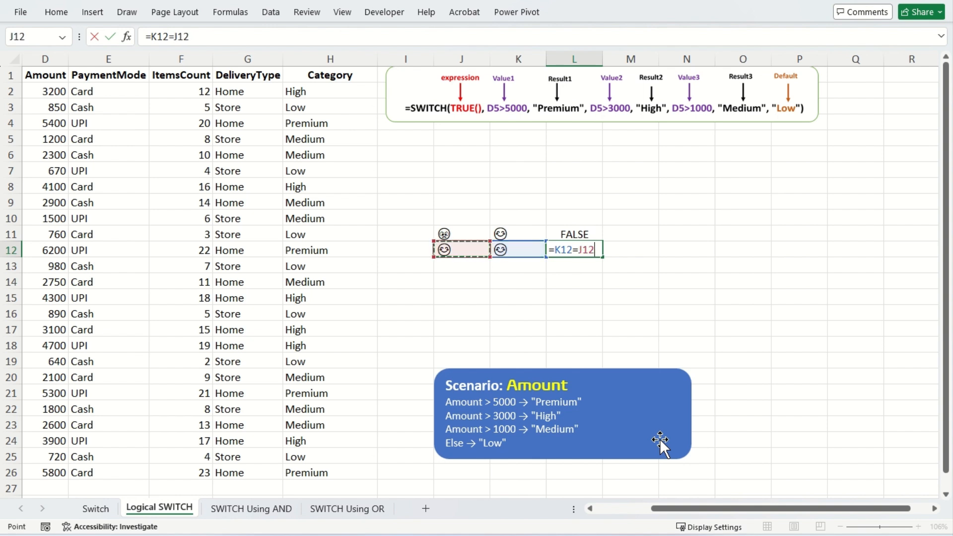
key(Return)
key(Up)
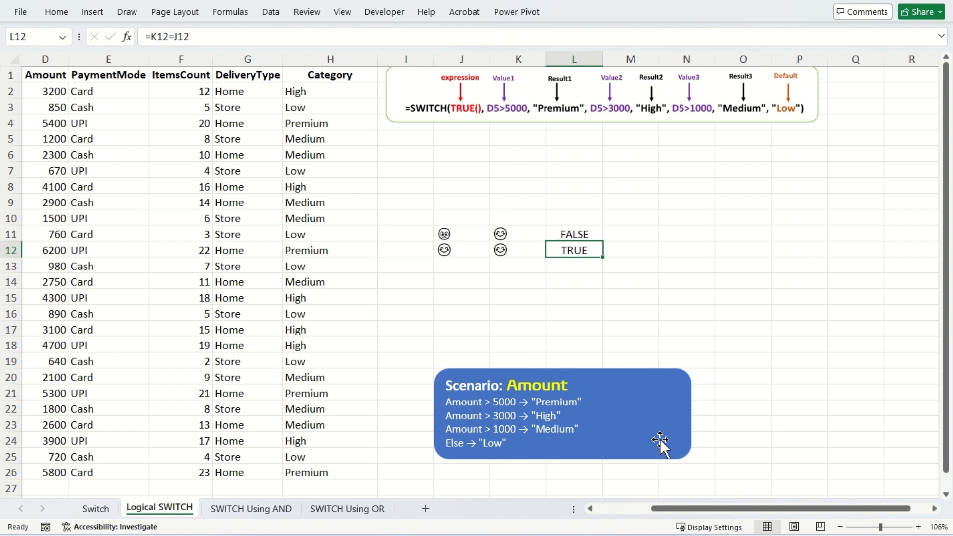
Review how TRUE() is matched with D5>5000 to return "Premium" in the annotated SWITCH formula.
mouse_move(452, 101)
mouse_down()
mouse_move(483, 105)
mouse_move(486, 116)
mouse_move(528, 117)
mouse_move(527, 96)
mouse_move(585, 114)
mouse_up()
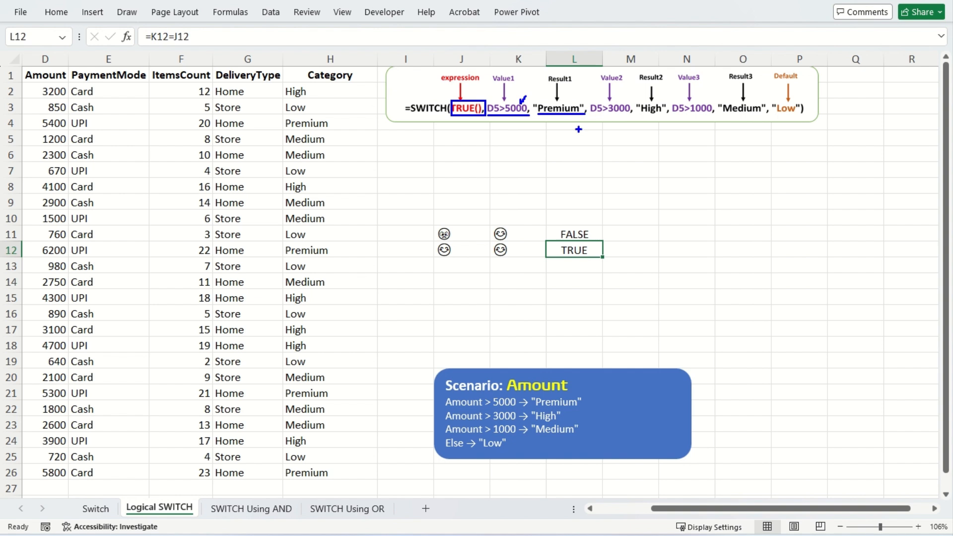
key(Escape)
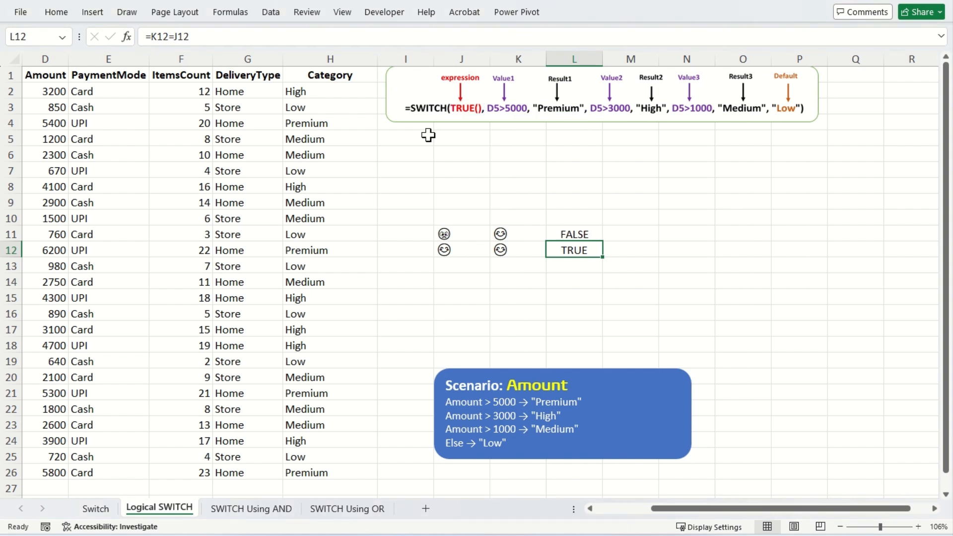
Inspect the SWITCH formula behind the category in H5.
click(301, 155)
key(Up)
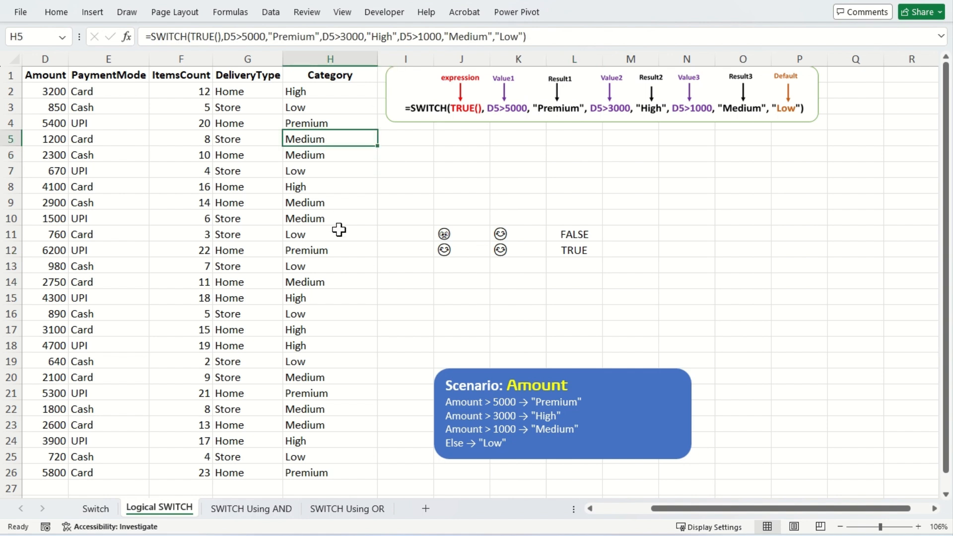
key(F2)
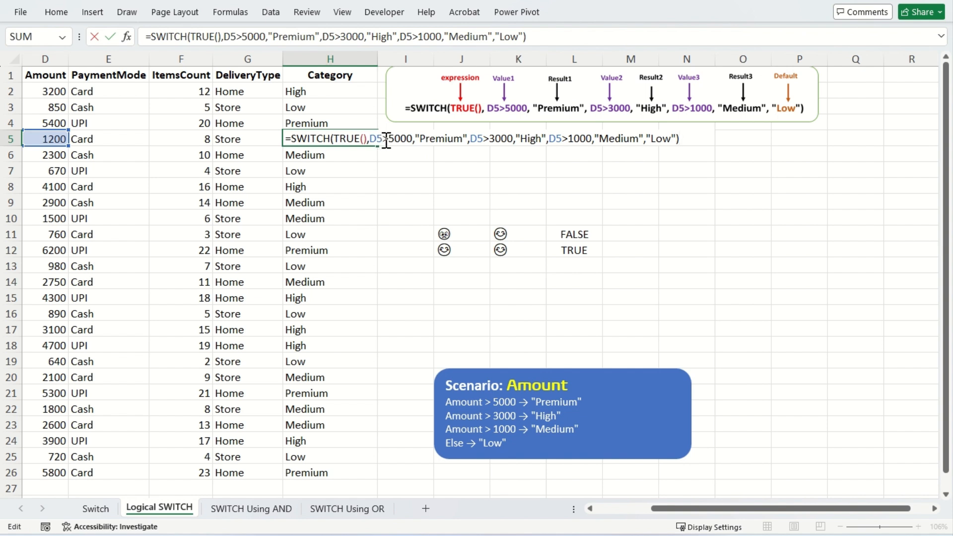
key(Escape)
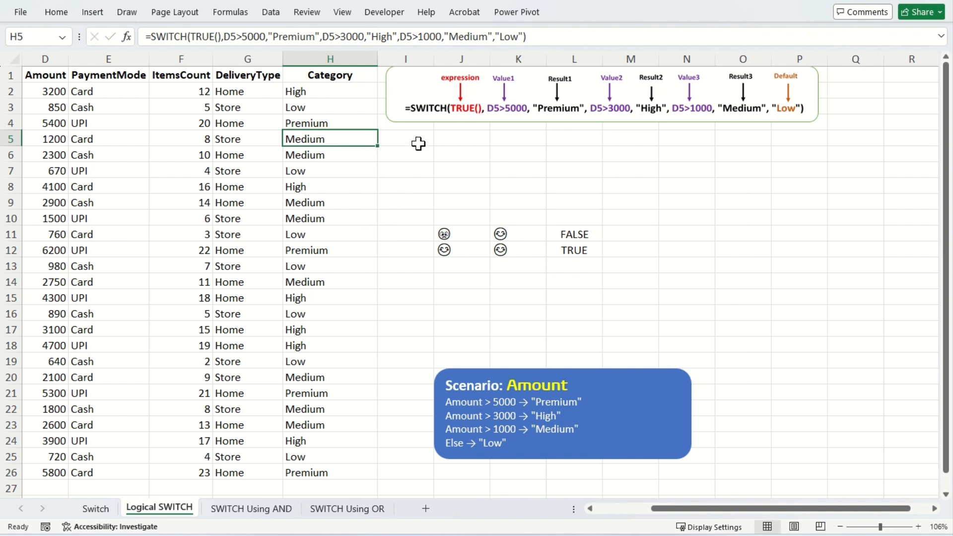
Test the first SWITCH condition on its own by entering =D5>5000 in J5.
click(424, 141)
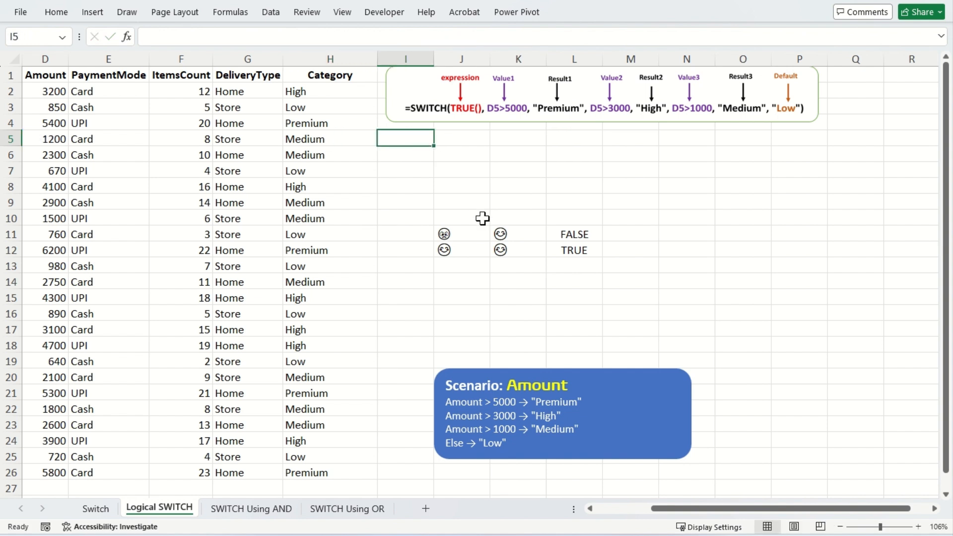
key(Right)
text(=)
key(Left)
key(Left)
key(Left)
key(Left)
key(Left)
key(Left)
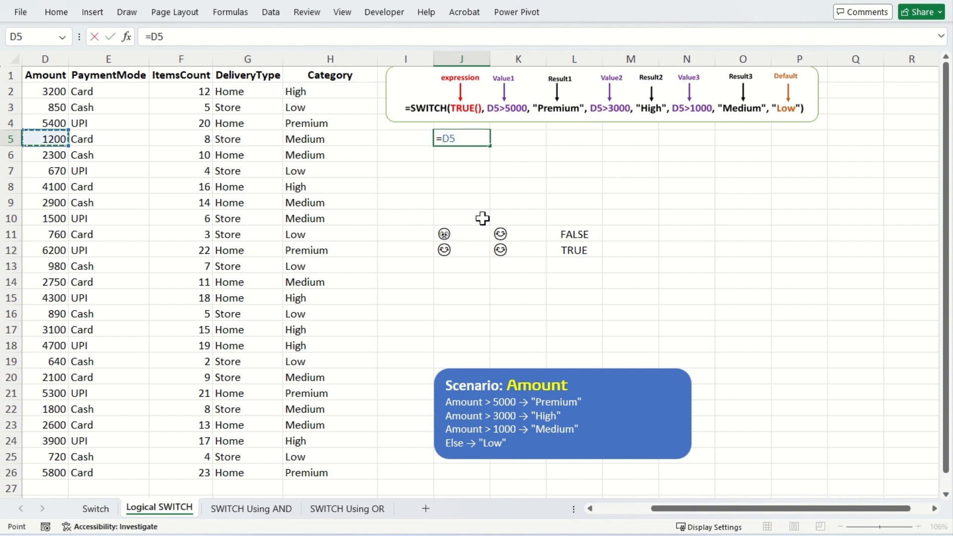
text(>5000)
key(Right)
key(Left)
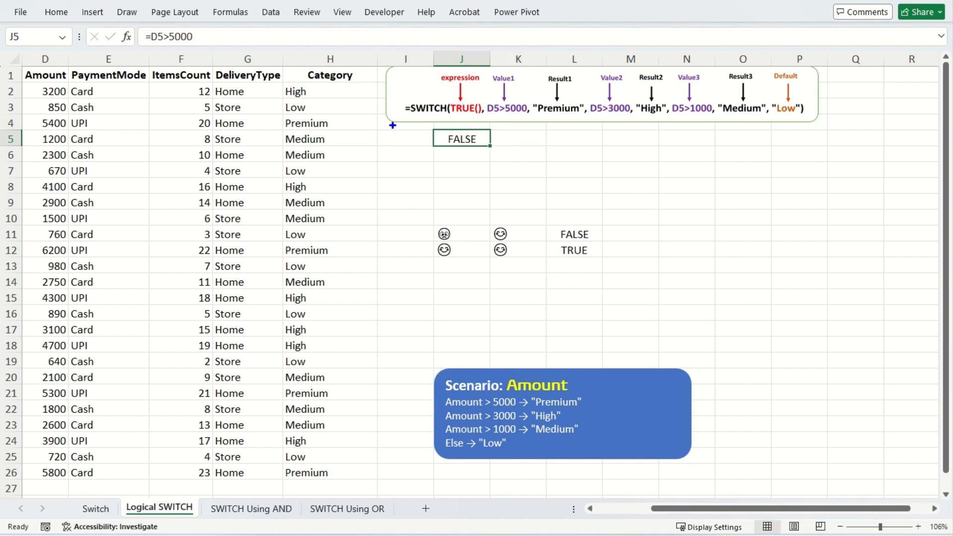
drag(454, 101, 485, 73)
mouse_move(458, 133)
mouse_down()
mouse_move(478, 153)
mouse_move(463, 149)
mouse_up()
key(Escape)
Test the second SWITCH condition on its own by entering =D5>3000 in K5.
click(513, 139)
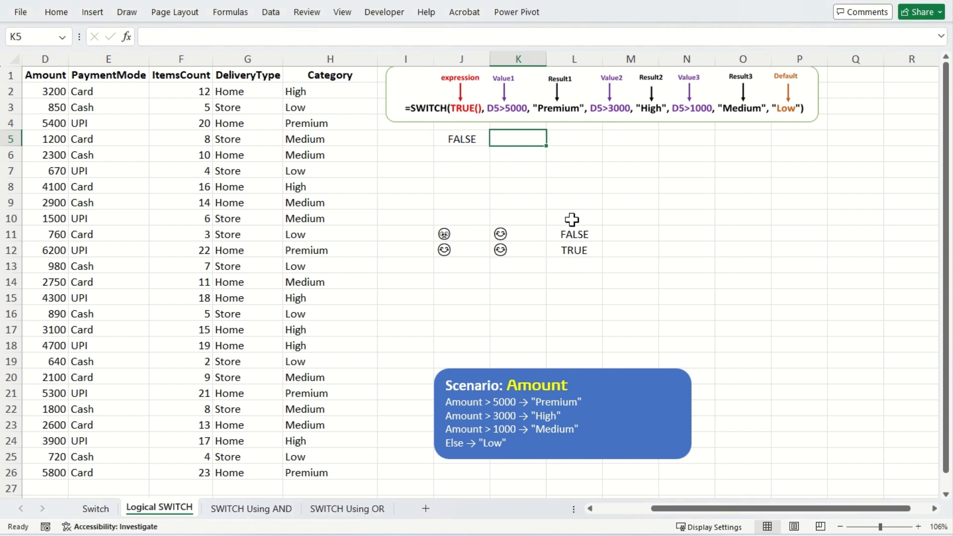
drag(588, 100, 634, 117)
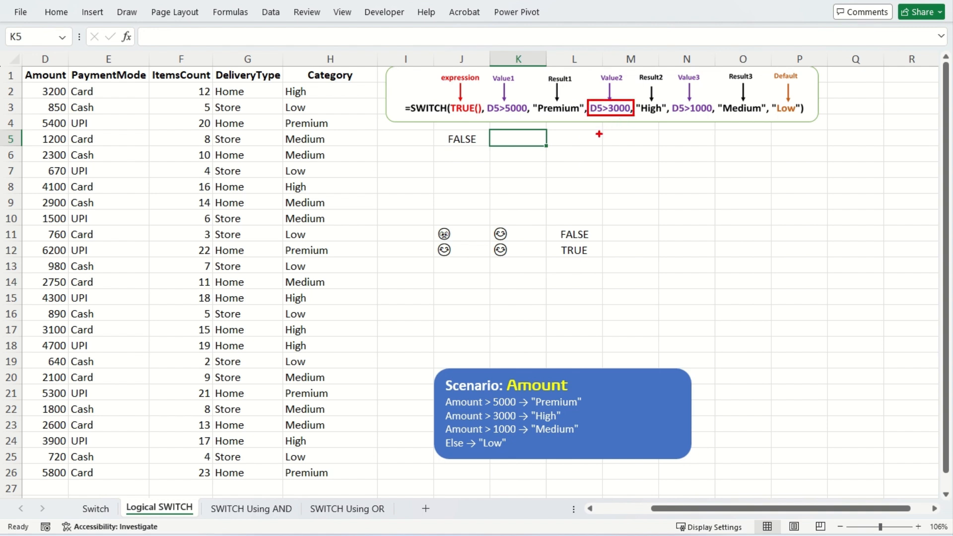
key(Escape)
text(=)
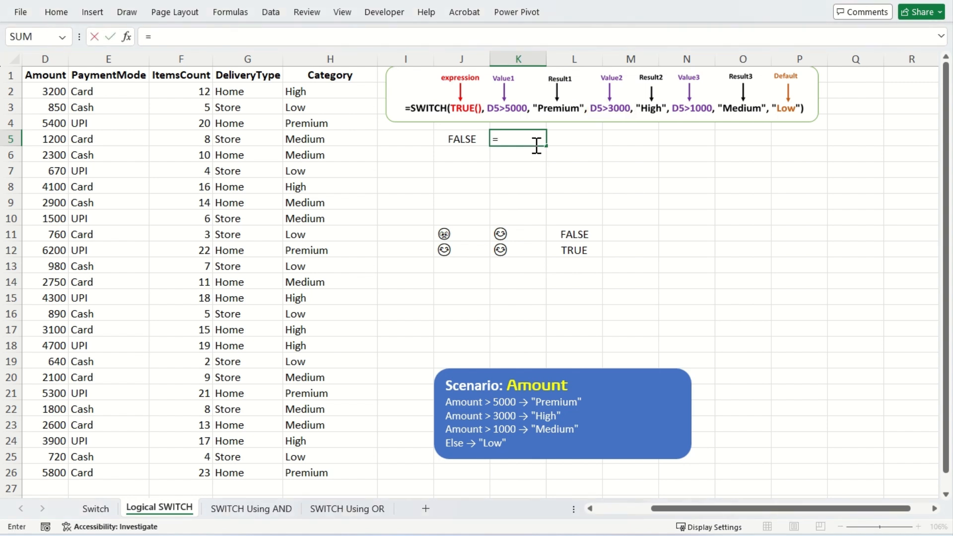
text(d5)
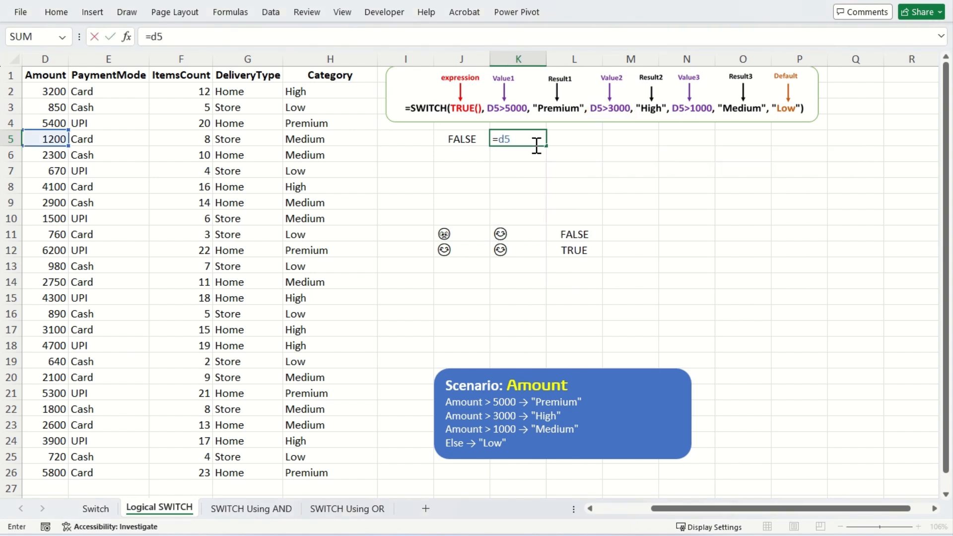
text(>3000)
key(Tab)
click(536, 144)
key(ctrl+2)
drag(516, 134, 528, 145)
drag(527, 131, 503, 164)
Test the third SWITCH condition by entering =D5>1000 in L5, and compare it with the category in H5.
drag(673, 115, 715, 116)
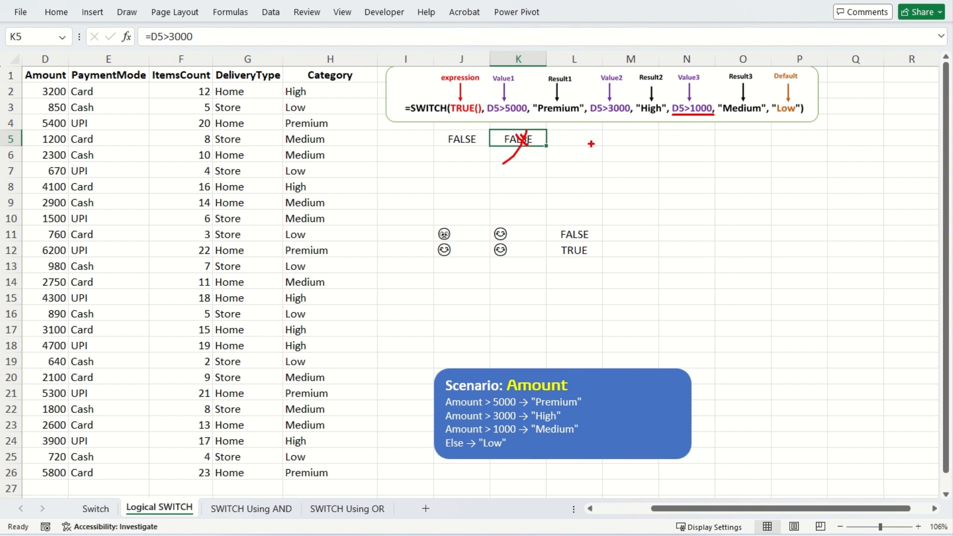
key(Escape)
click(586, 139)
text(=)
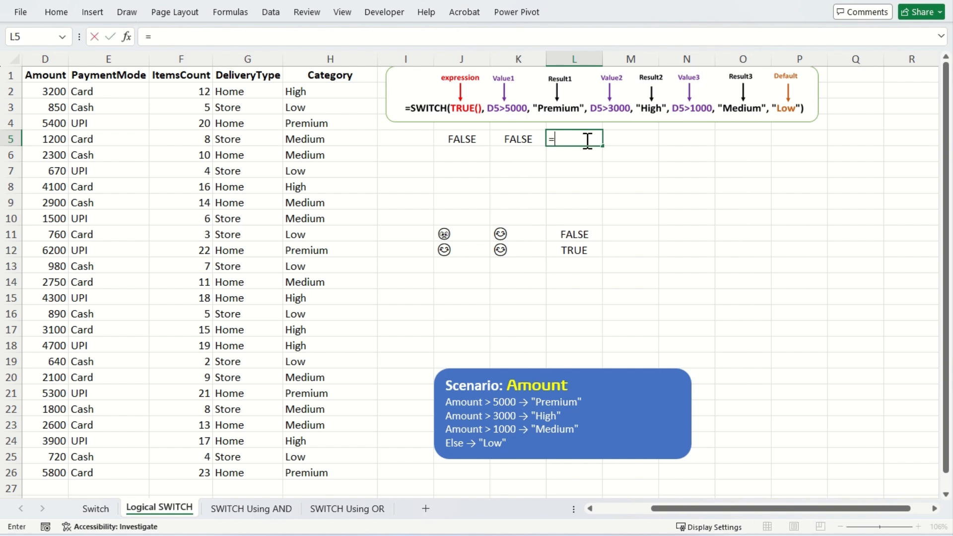
text(d5>1000)
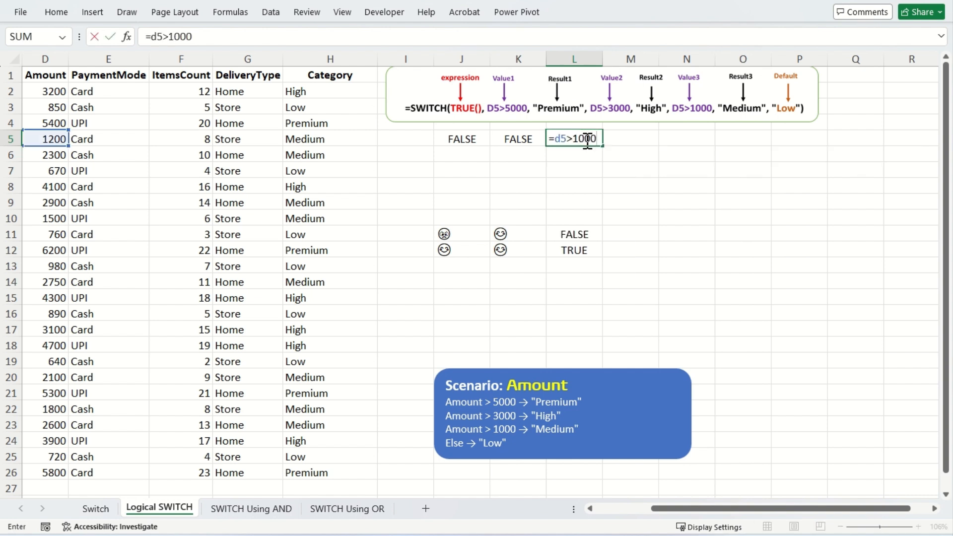
key(Return)
key(Up)
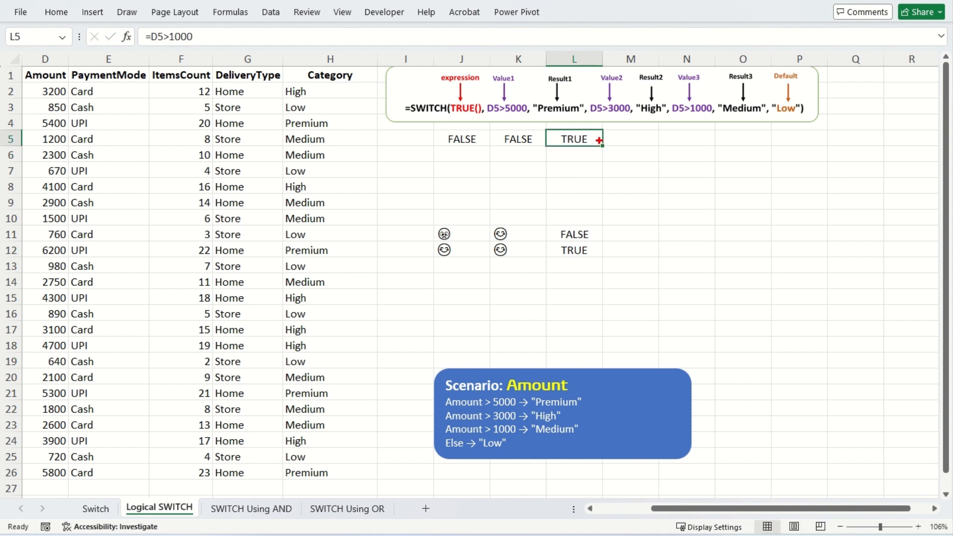
mouse_move(597, 149)
mouse_down()
mouse_move(625, 118)
mouse_move(769, 116)
mouse_move(756, 97)
mouse_up()
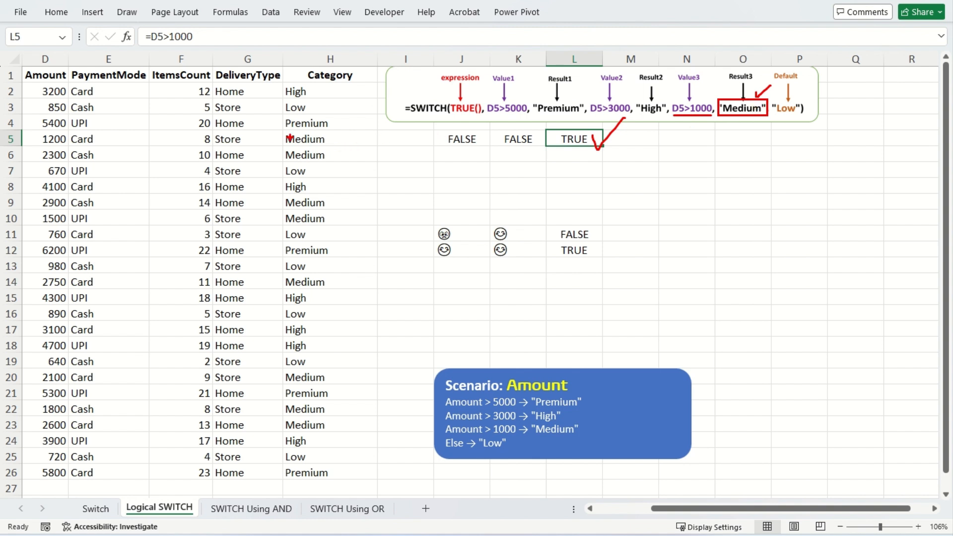
mouse_move(281, 129)
mouse_down()
mouse_move(358, 146)
mouse_move(433, 99)
mouse_up()
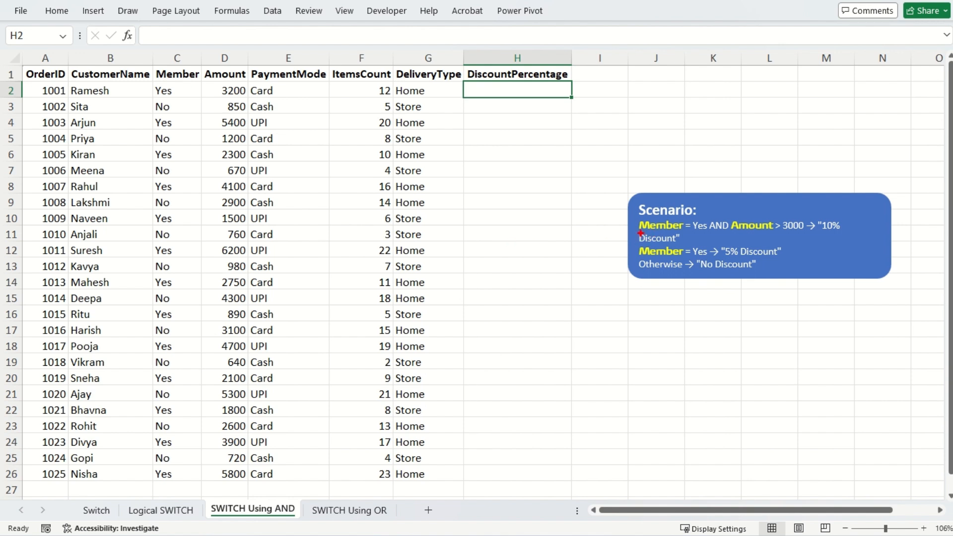
Examine the discount rules in the scenario box on the SWITCH Using AND sheet against the Member and Amount columns.
drag(681, 232, 708, 232)
drag(182, 90, 206, 83)
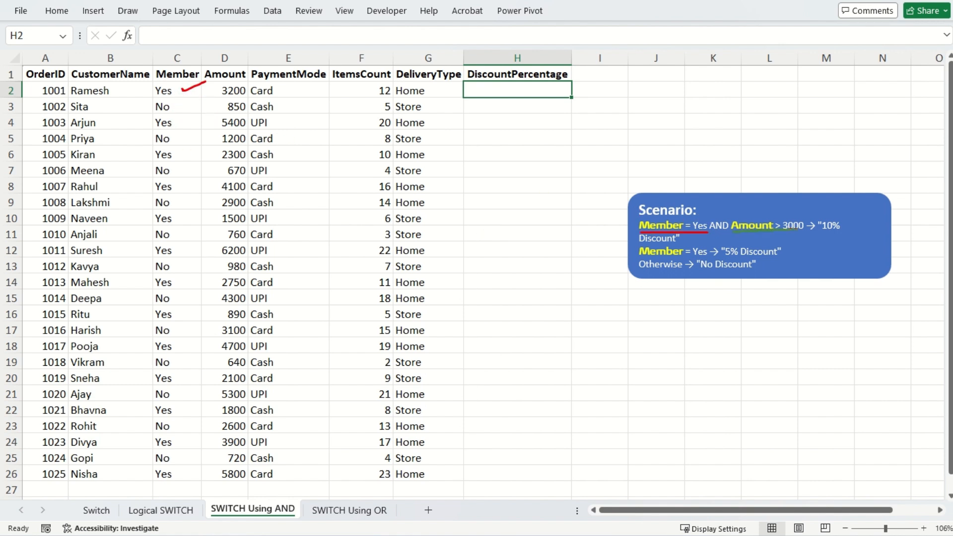
drag(804, 229, 811, 230)
drag(215, 91, 229, 86)
key(g)
drag(818, 231, 842, 231)
drag(640, 243, 680, 239)
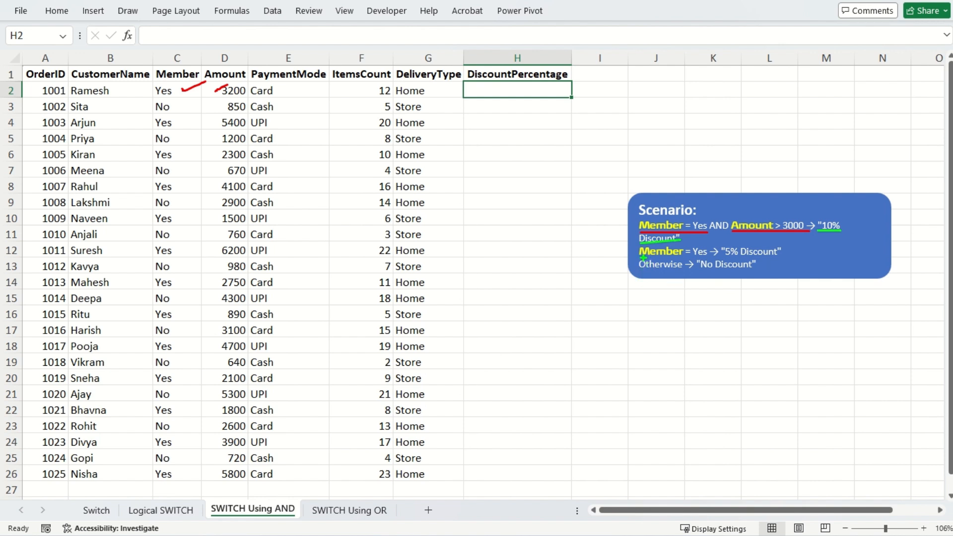
drag(641, 258, 715, 255)
drag(787, 248, 805, 236)
drag(700, 272, 725, 271)
mouse_move(634, 219)
mouse_down()
mouse_move(829, 234)
mouse_move(819, 233)
mouse_up()
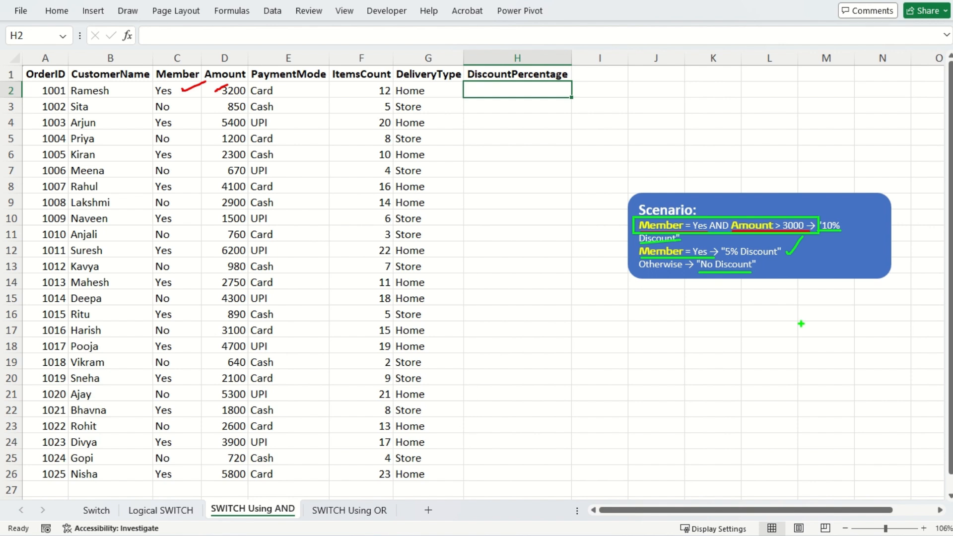
key(Escape)
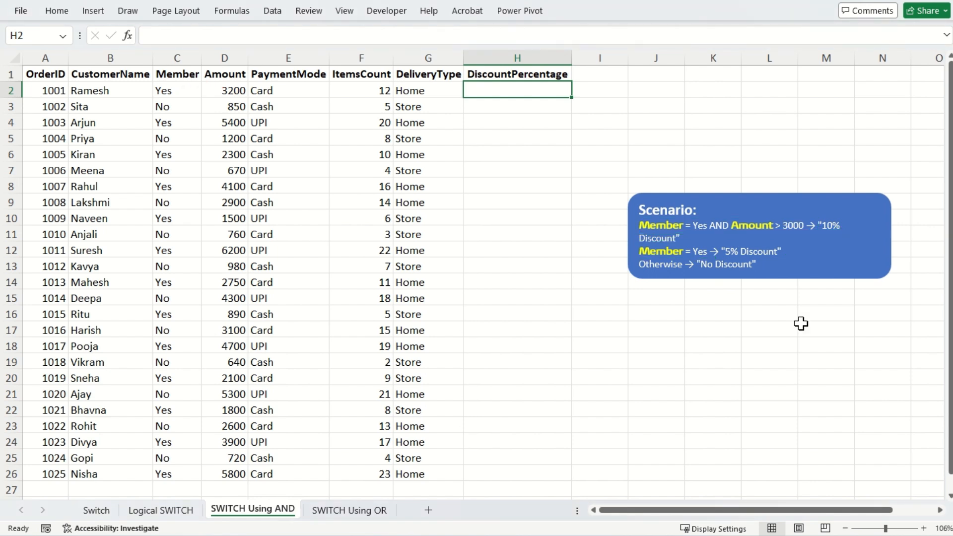
Begin a SWITCH formula in H2 with TRUE() as its expression.
text(=sw)
key(Tab)
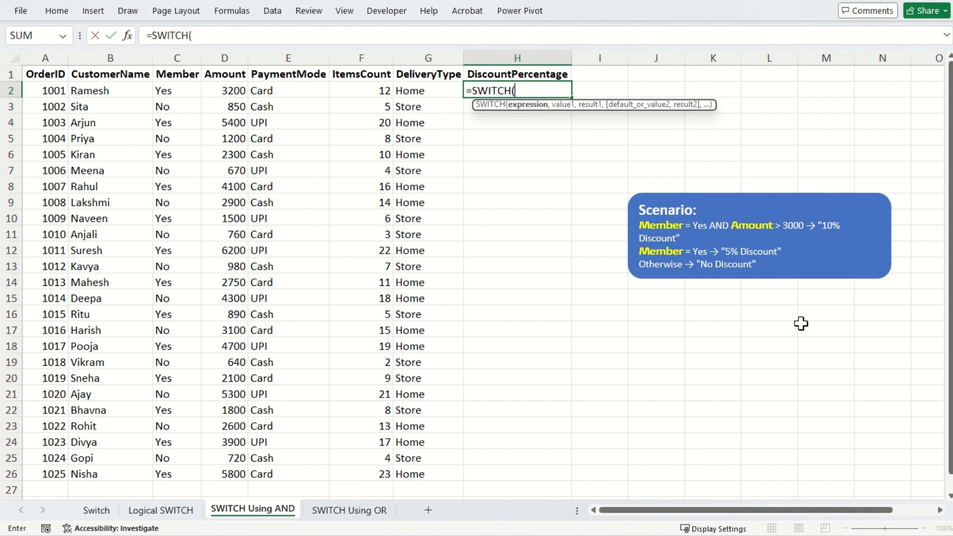
text(TRUE(),)
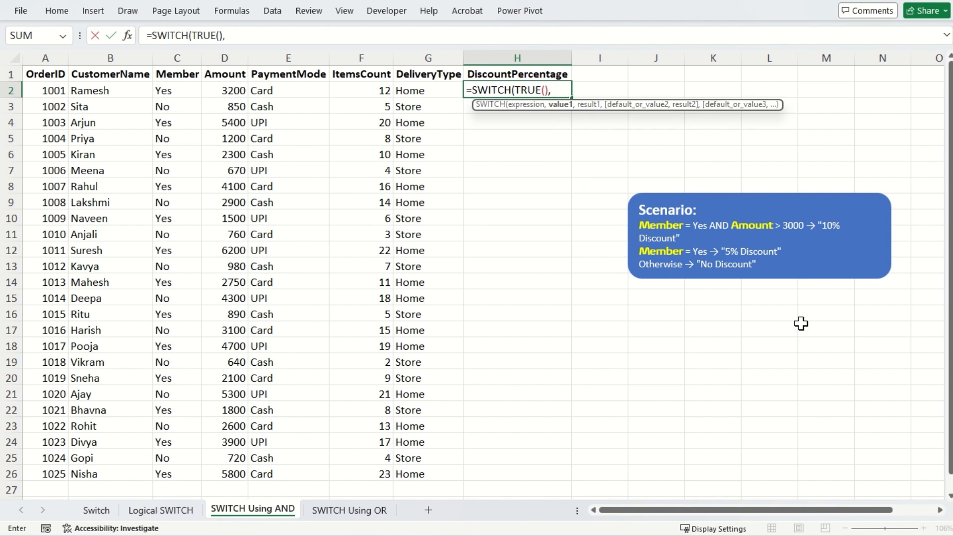
drag(636, 218, 810, 233)
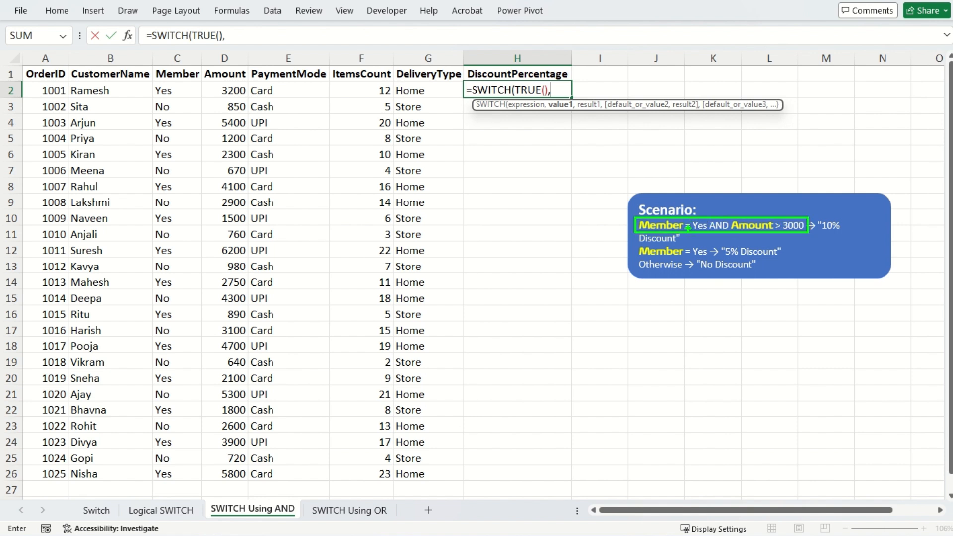
key(Escape)
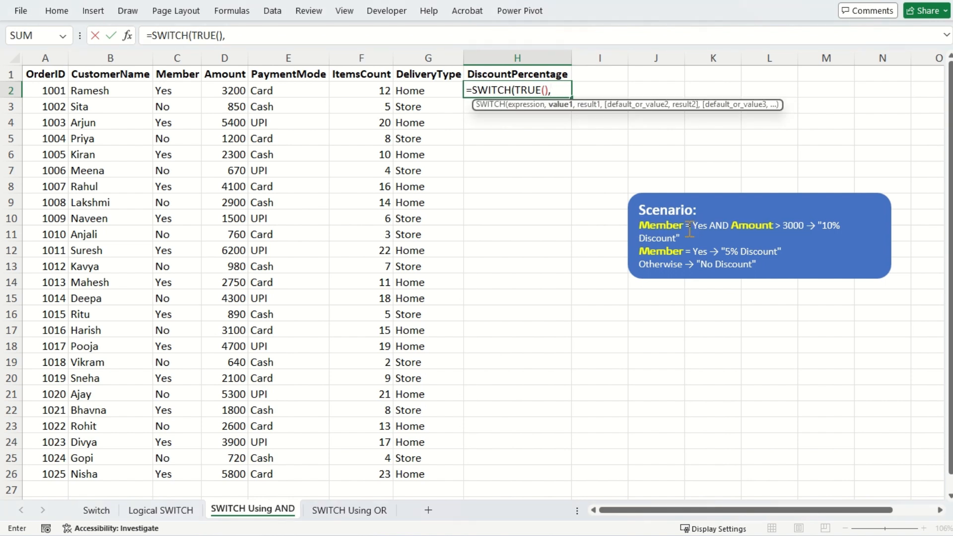
Open an AND function as the first SWITCH value in H2, with C2="Yes" as its first condition.
text(and)
key(Tab)
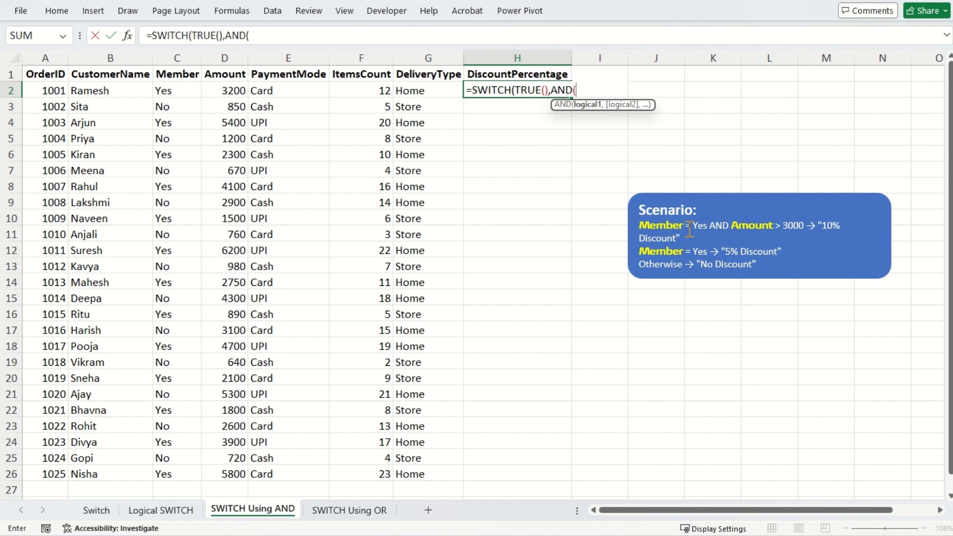
key(Left)
key(Left)
key(Left)
key(Left)
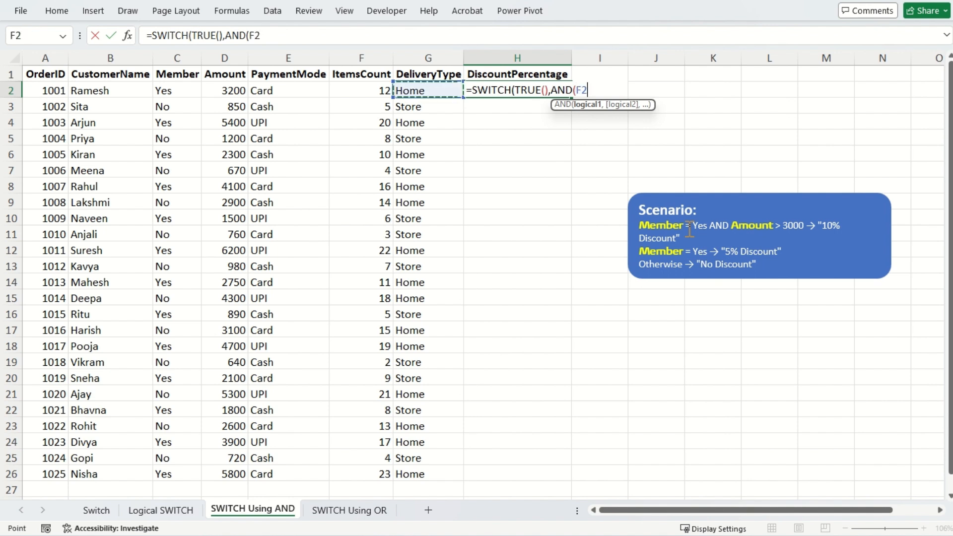
key(Left)
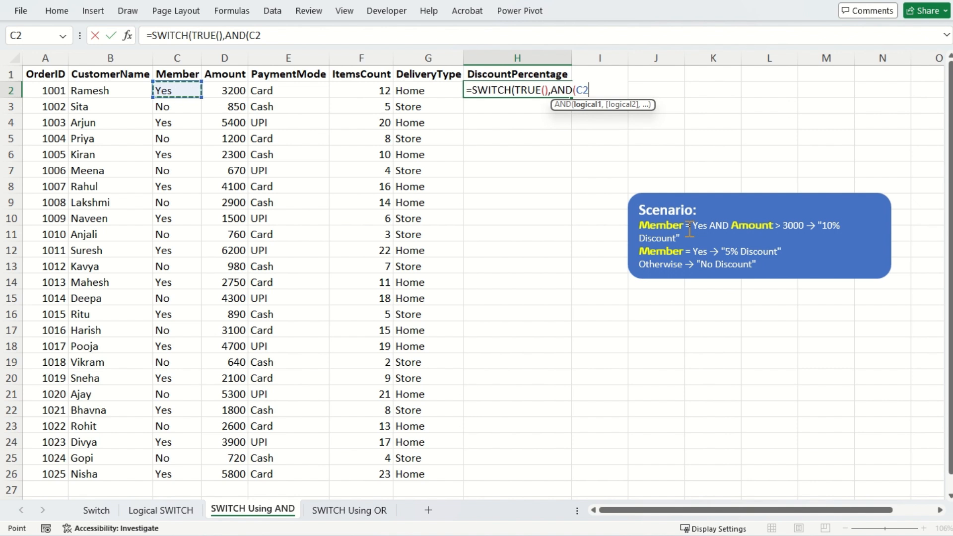
text(="Yes",)
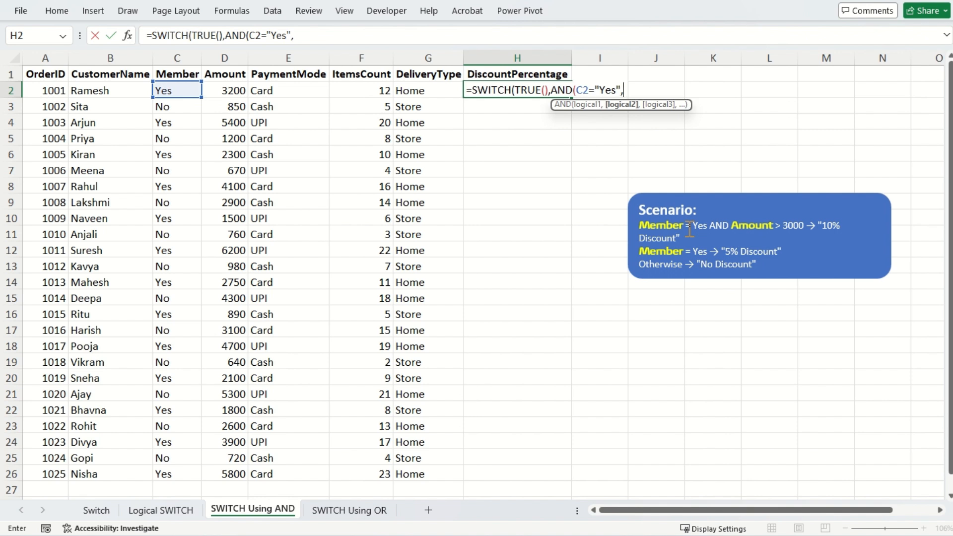
Add D2>3000 as the second AND condition in H2's formula and close the AND function.
key(Left)
key(Left)
key(Left)
key(Left)
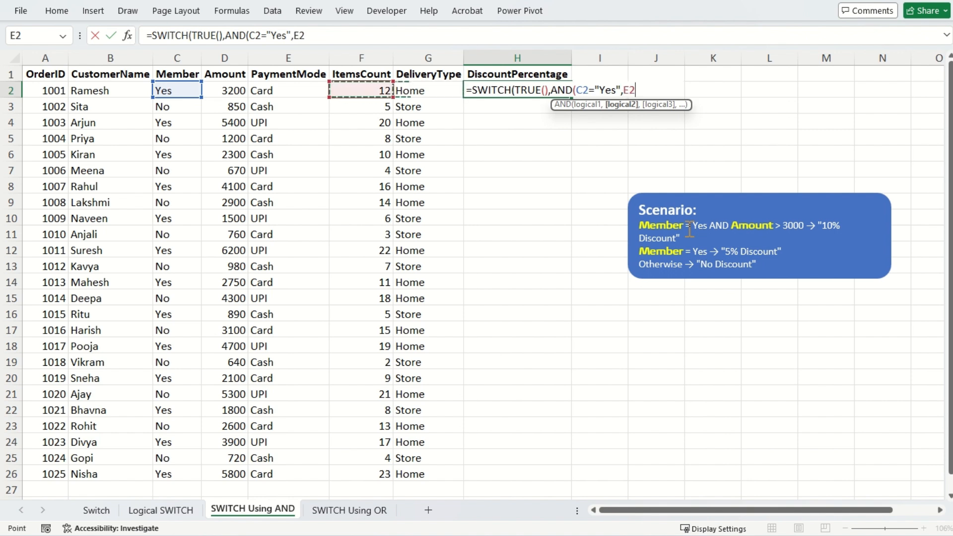
text(>3000)
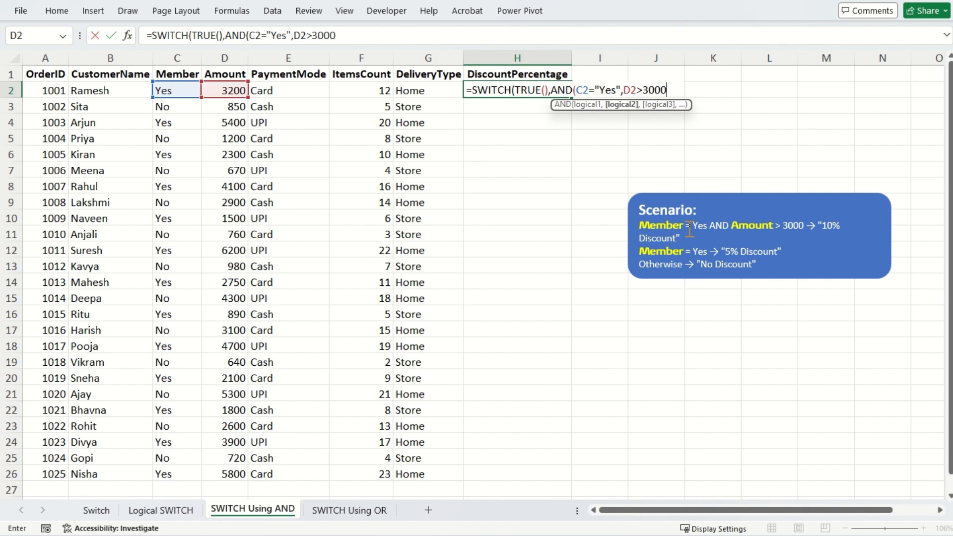
text(,)
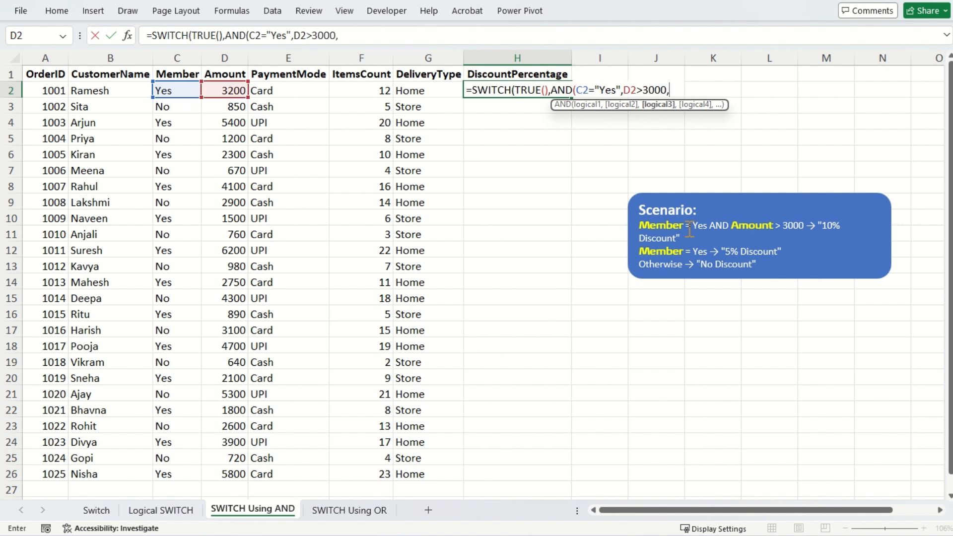
key(BackSpace)
text())
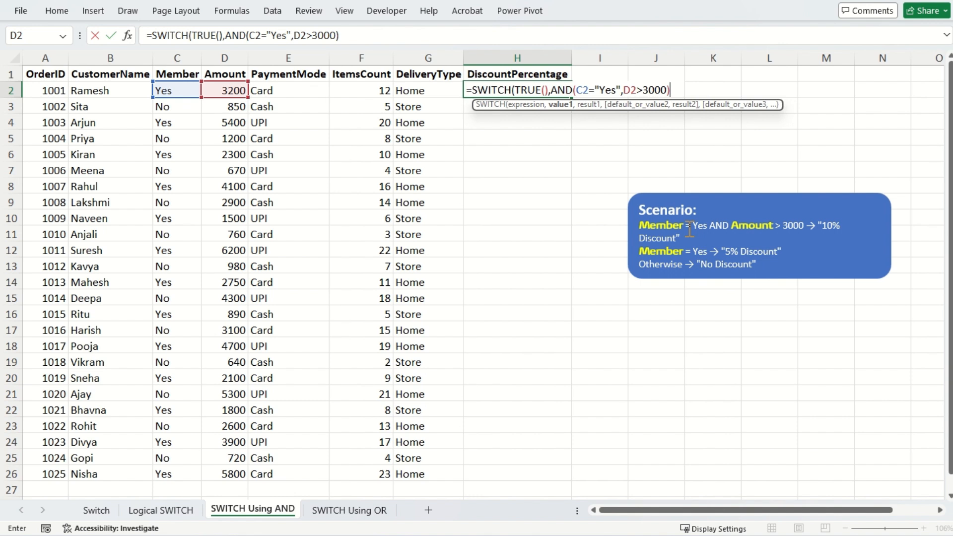
Set "10% Discount" as the result for the AND condition in H2's SWITCH formula.
text(,"10)
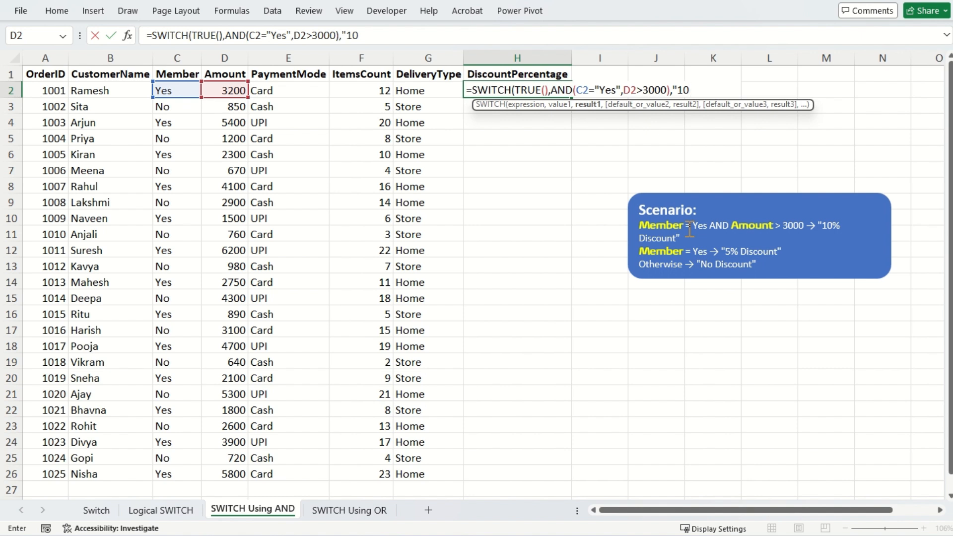
text(%)
text( Dist)
text(ount",)
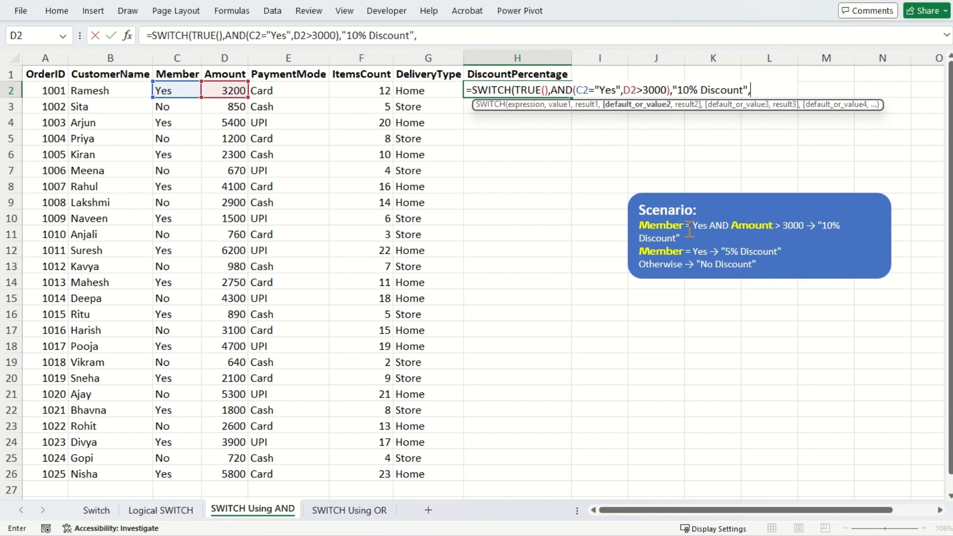
Add C2="Yes" as the second SWITCH value in H2's formula, with "5% Discount" as its result.
key(Left)
key(Left)
key(Left)
key(Left)
key(Left)
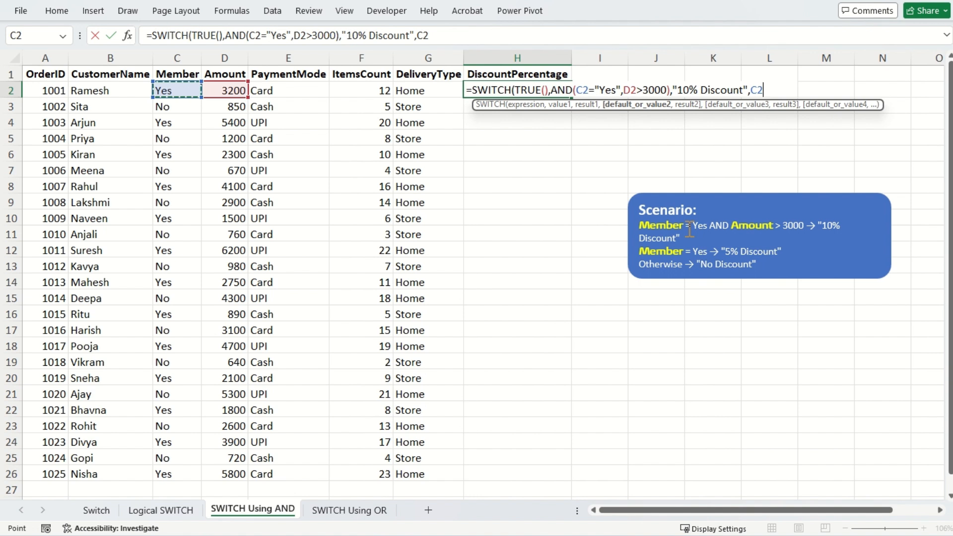
text(="Yes",)
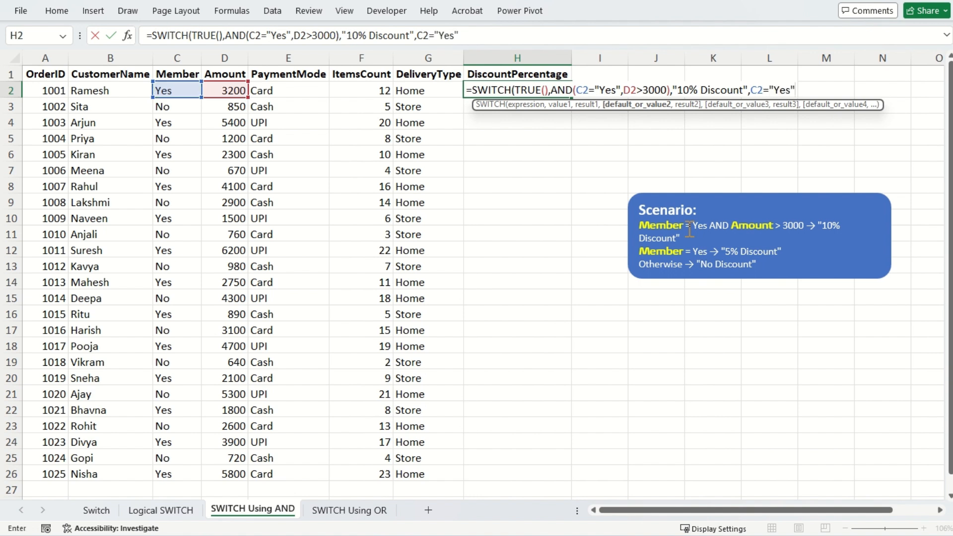
text("5% Discount",)
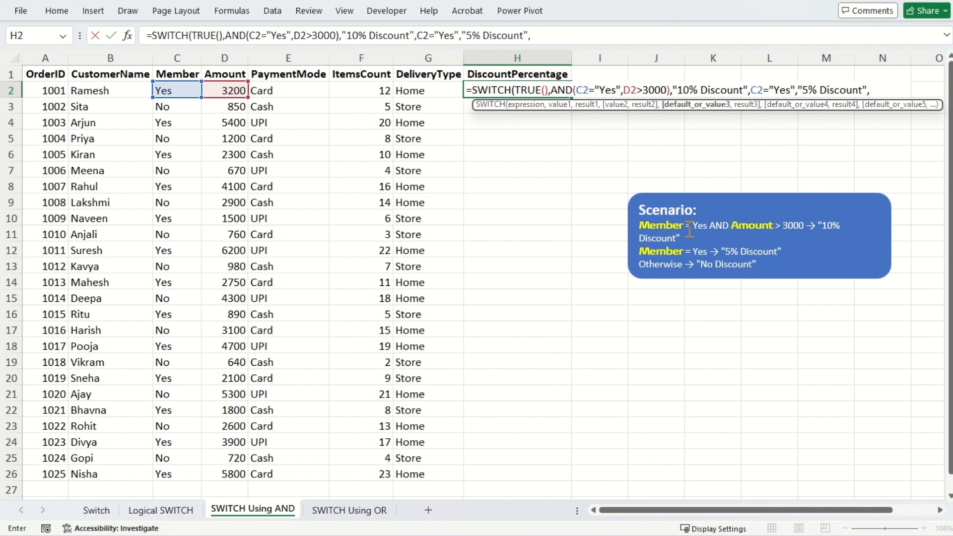
drag(550, 83, 672, 98)
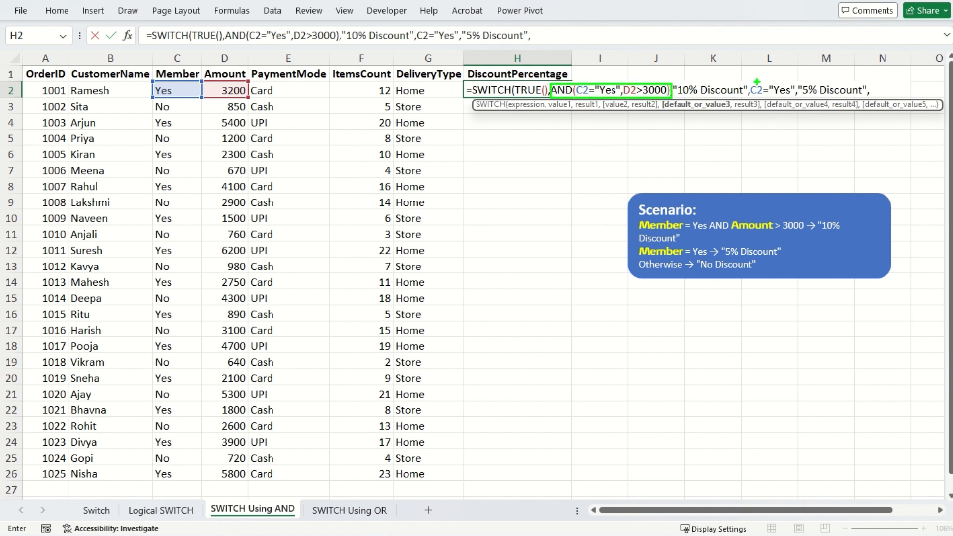
drag(748, 82, 796, 97)
drag(699, 271, 744, 266)
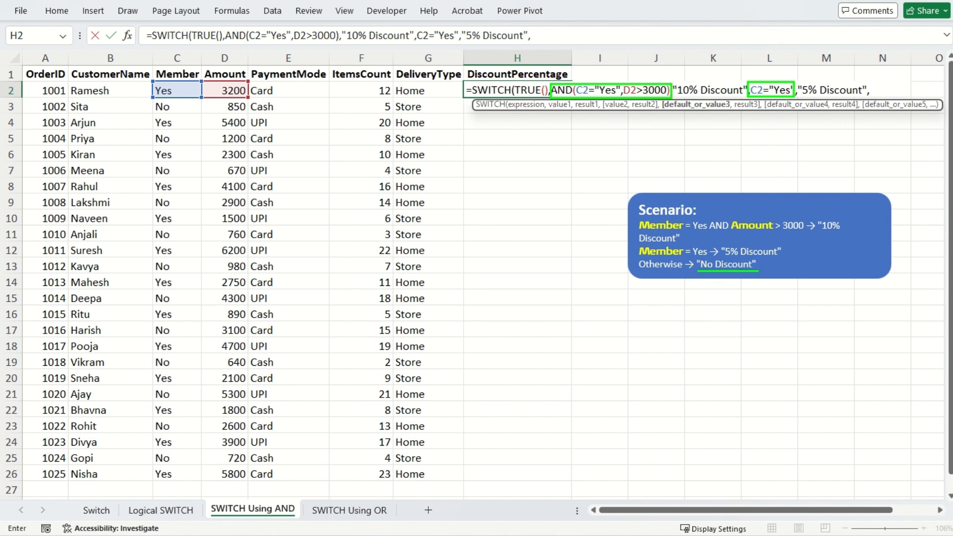
key(Escape)
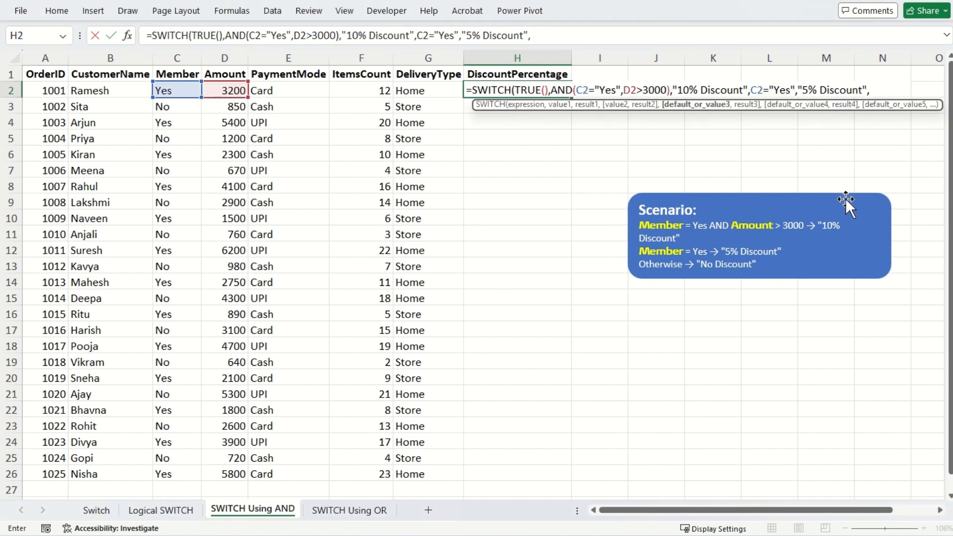
Complete H2's SWITCH formula with "No Discount" as the default result and a closing parenthesis.
text("No Discount"))
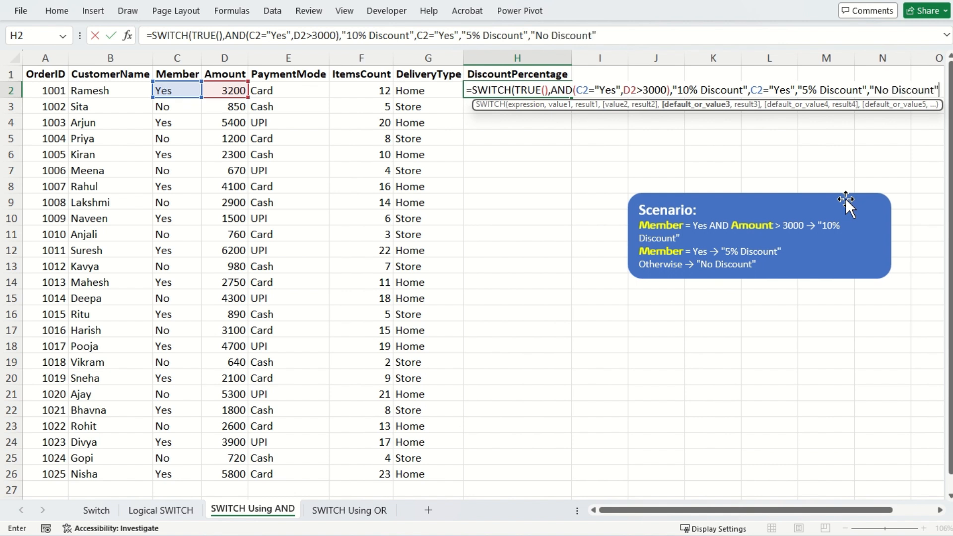
key(Return)
Fill the DiscountPercentage formula from H2 down to H26.
key(Up)
key(Left)
key(ctrl+Down)
key(Right)
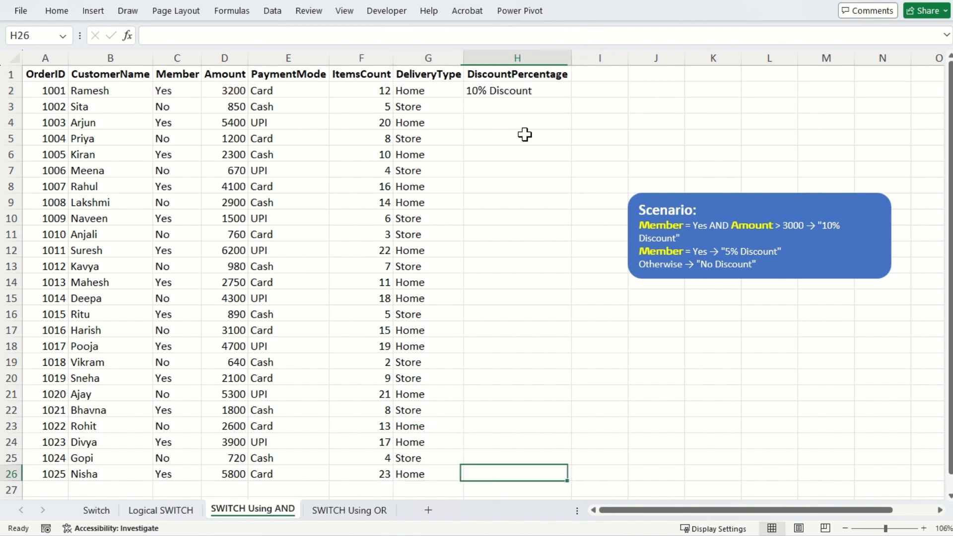
key(ctrl+shift+Up)
key(ctrl+d)
key(ctrl+Up)
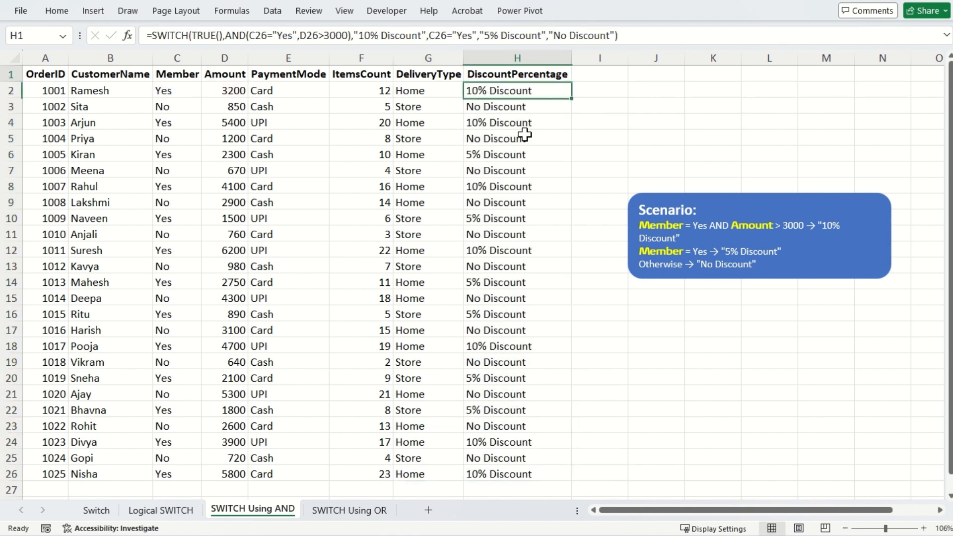
Examine the SWITCH formula in H2 against that row's Member and Amount values.
key(Down)
key(F2)
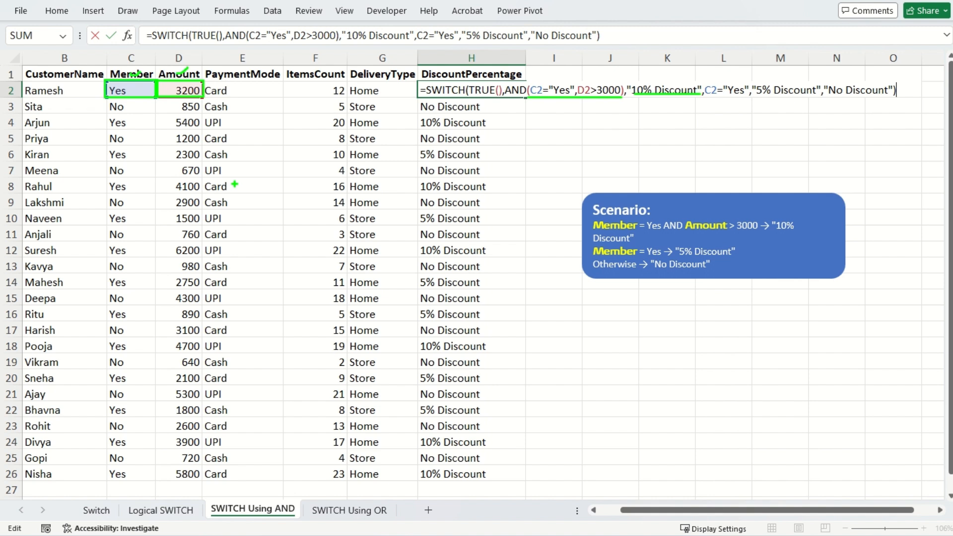
key(Return)
key(Up)
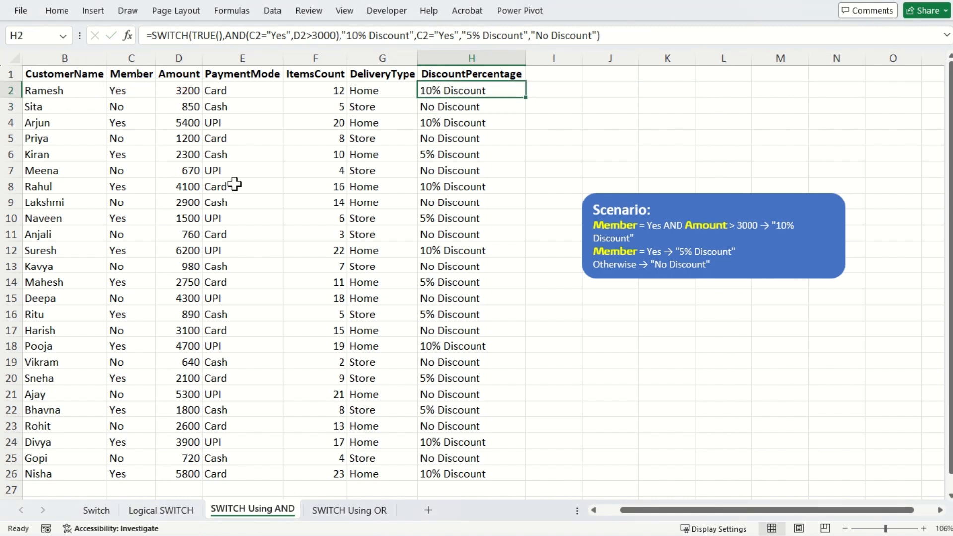
key(F2)
key(Escape)
Examine the SWITCH formula in H3, checking its AND condition, membership condition and default result against row 3's Member and Amount.
key(Down)
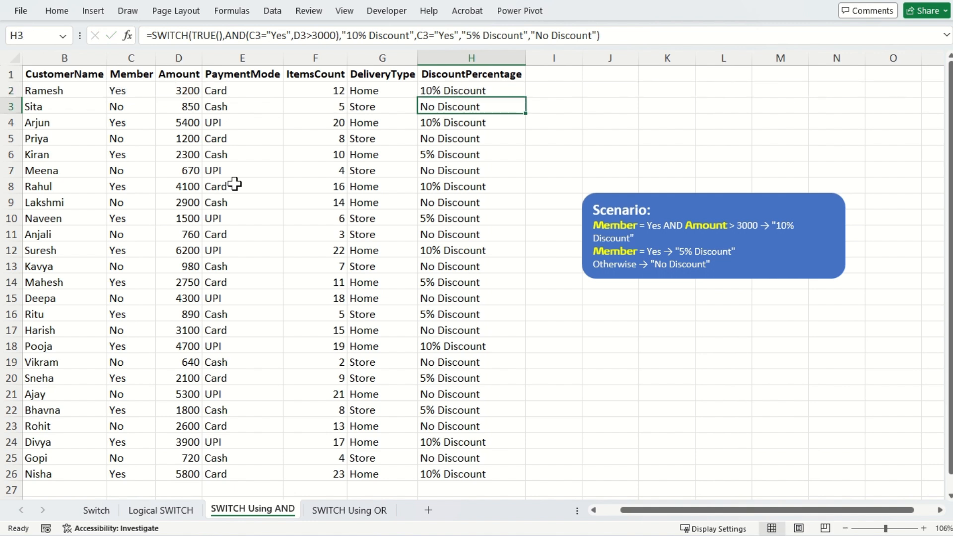
key(F2)
key(Escape)
key(F2)
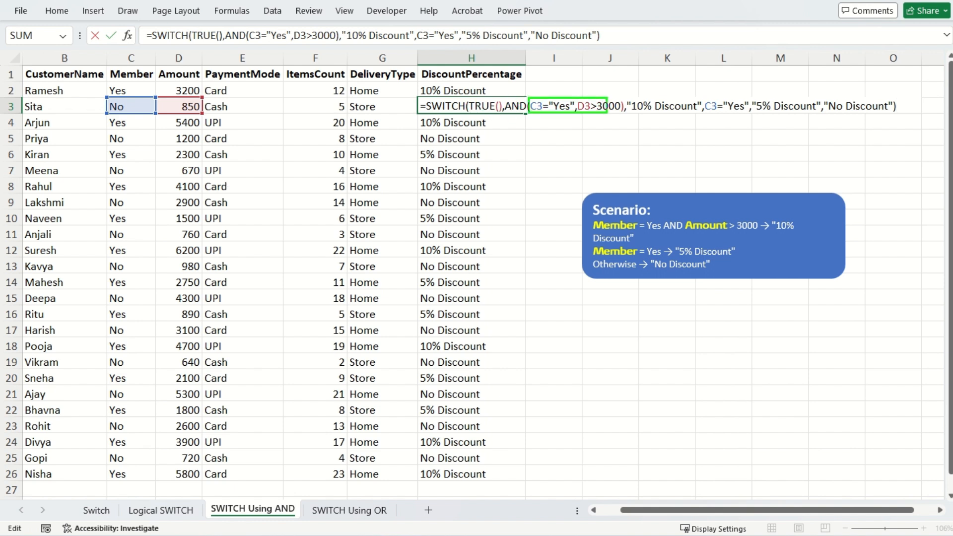
drag(133, 101, 154, 94)
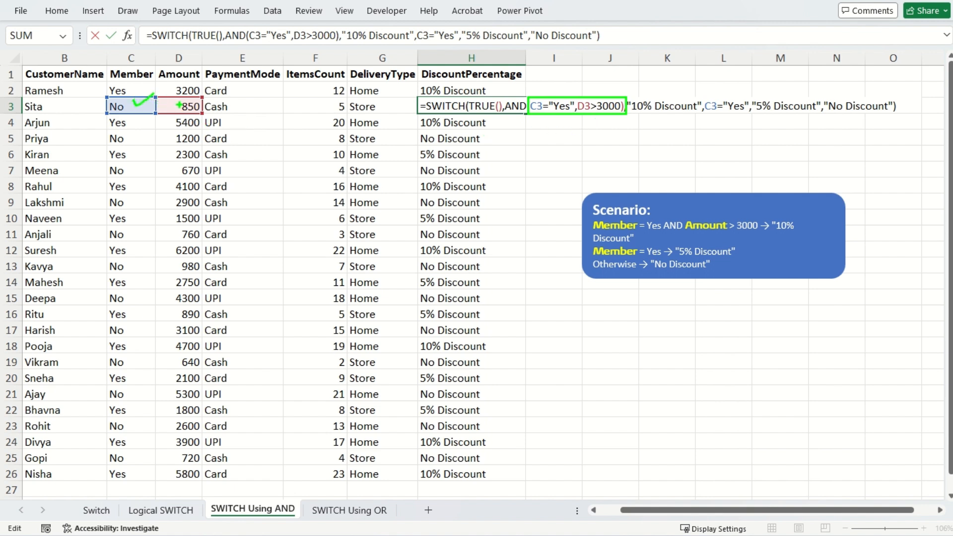
drag(166, 106, 186, 101)
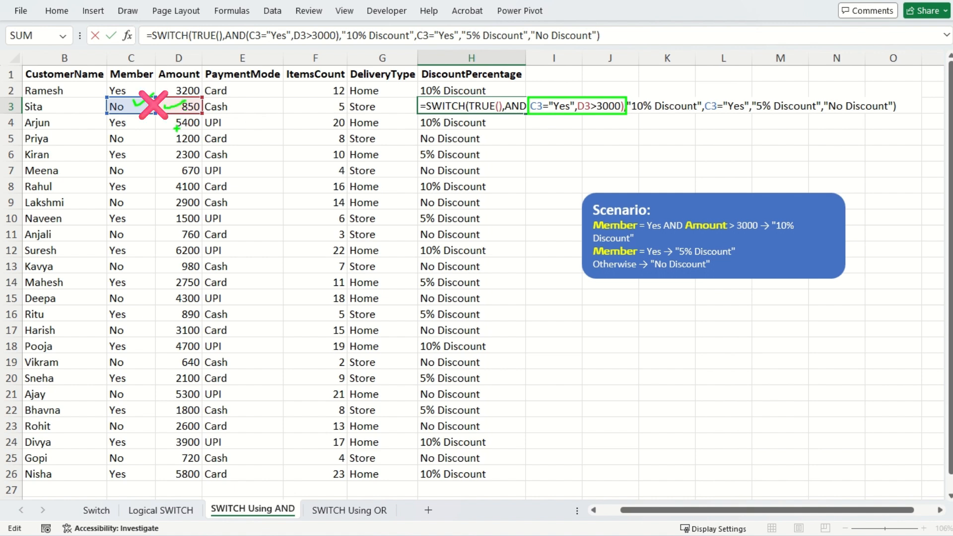
drag(708, 114, 746, 114)
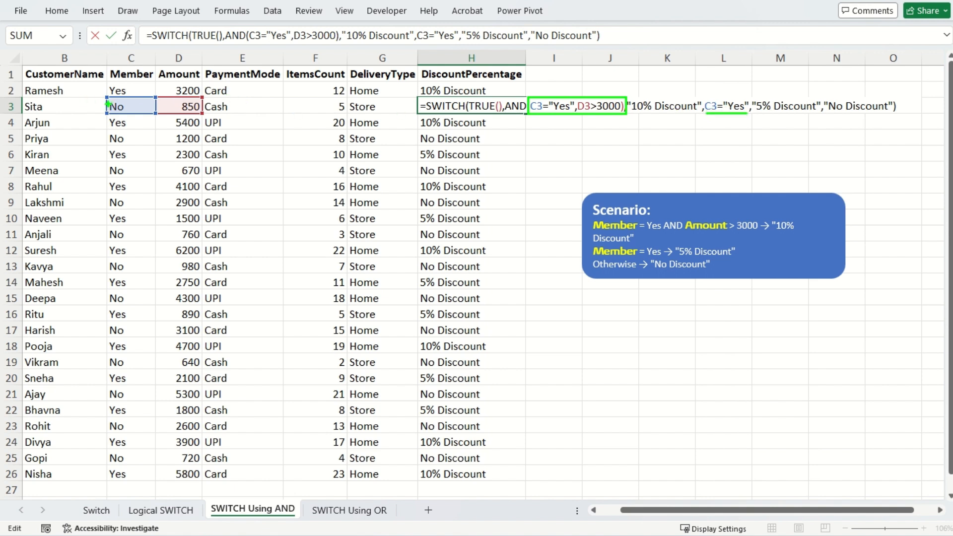
mouse_move(105, 99)
mouse_down()
mouse_move(149, 101)
mouse_move(142, 117)
mouse_up()
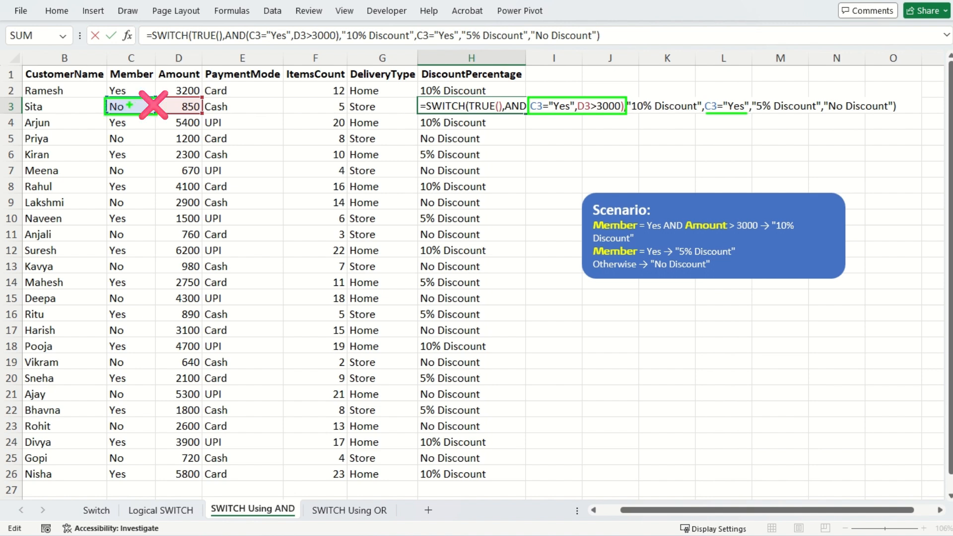
drag(129, 105, 144, 100)
mouse_move(729, 96)
mouse_down()
mouse_move(746, 117)
mouse_move(716, 119)
mouse_up()
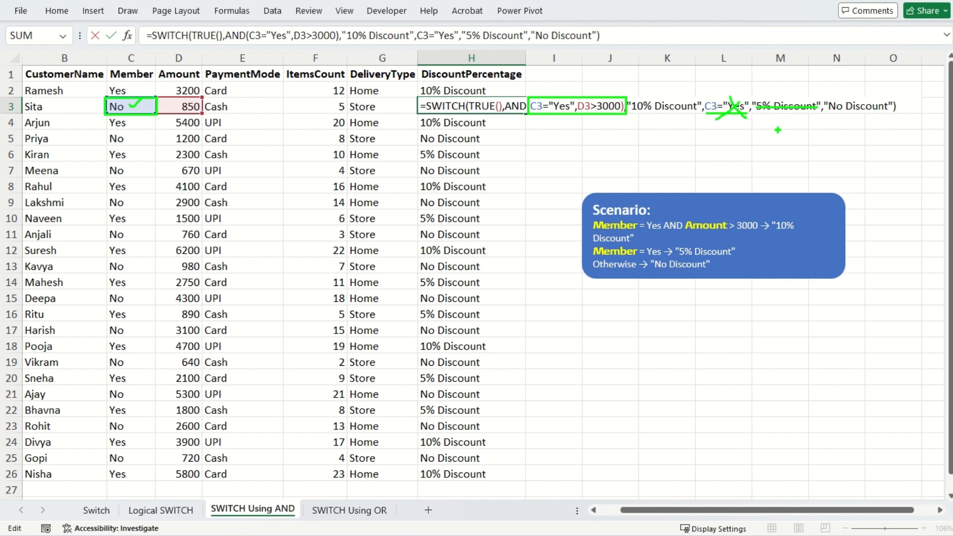
key(r)
drag(829, 112, 889, 112)
key(Escape)
key(Return)
key(Up)
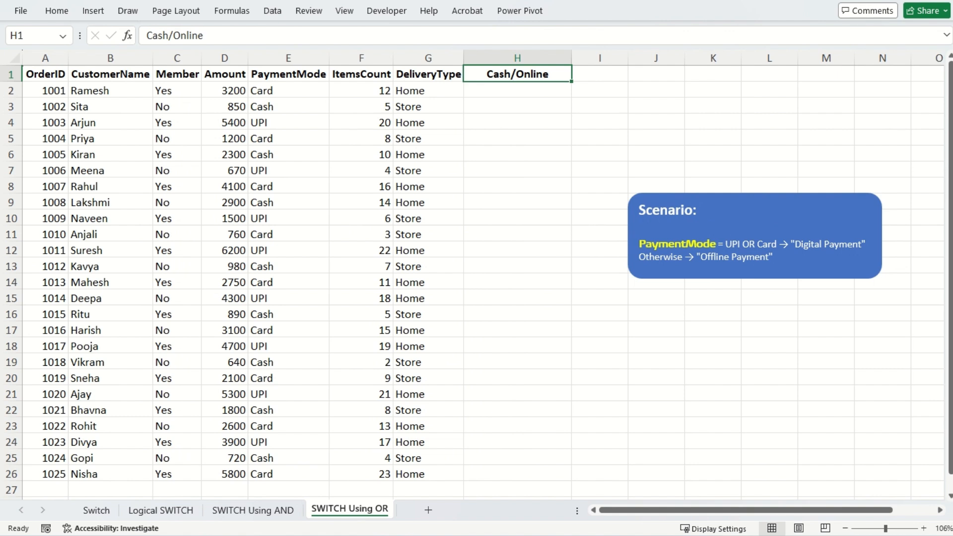
Select H2 on the SWITCH Using OR sheet and read the payment-mode scenario against the PaymentMode column.
key(Down)
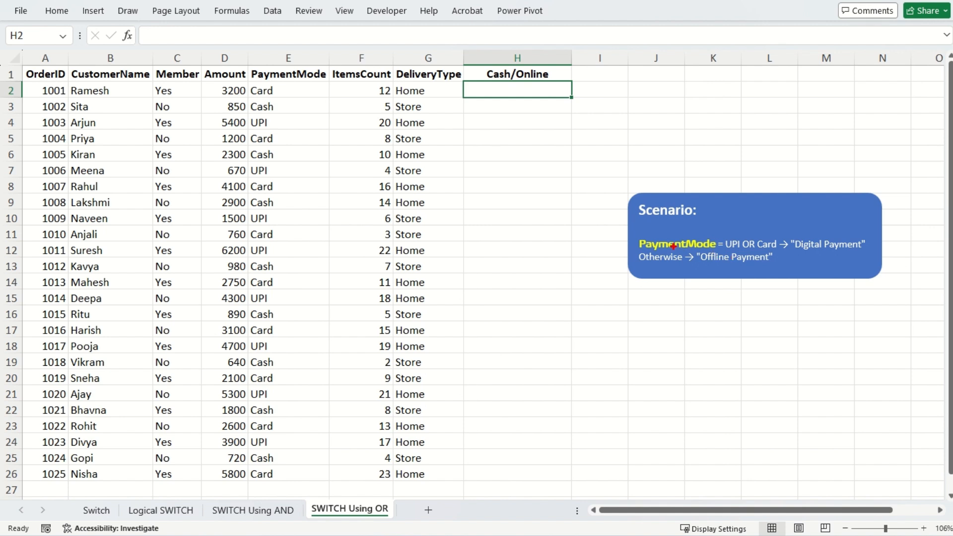
drag(637, 250, 776, 250)
drag(288, 91, 304, 87)
drag(278, 121, 288, 106)
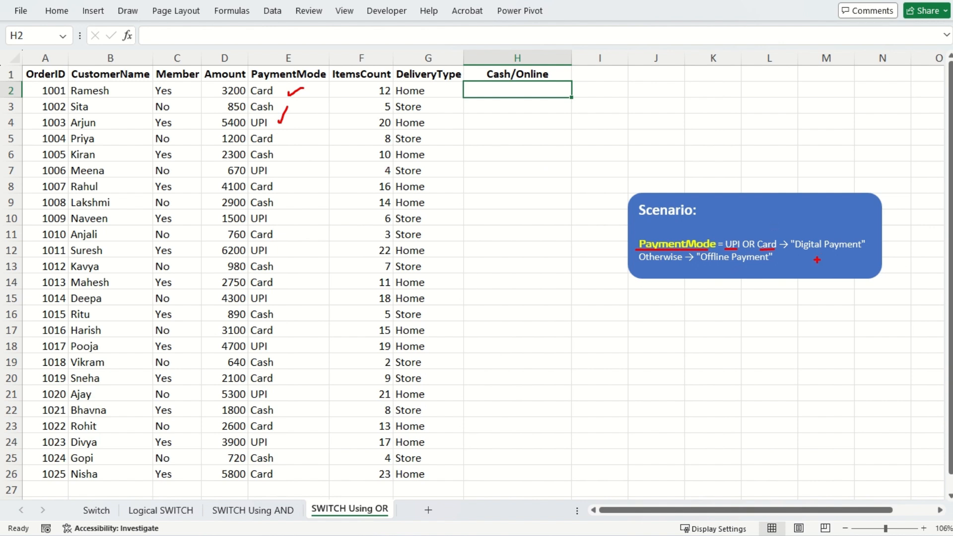
drag(796, 252, 868, 252)
drag(701, 267, 750, 267)
key(Escape)
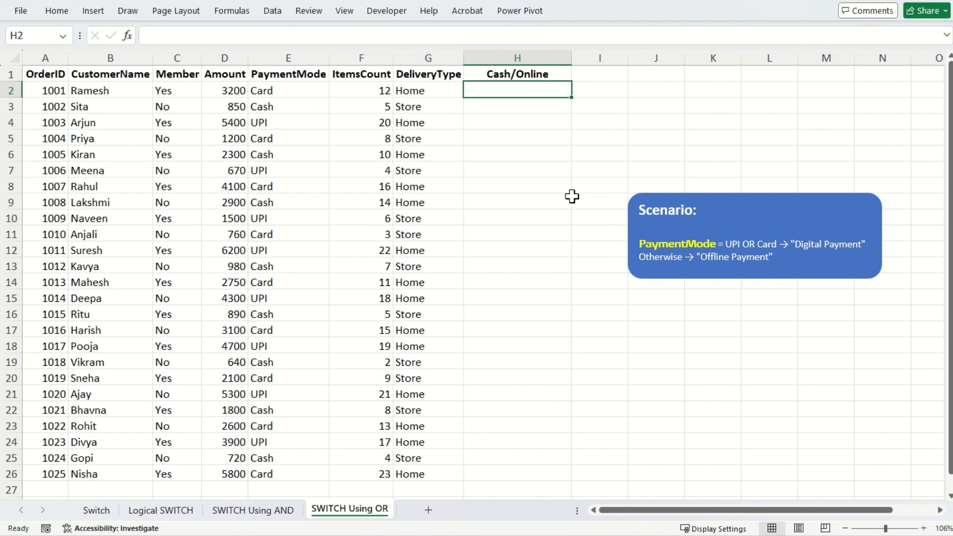
Begin a SWITCH formula in H2 of the SWITCH Using OR sheet with TRUE() as its expression.
text(=swi)
key(Tab)
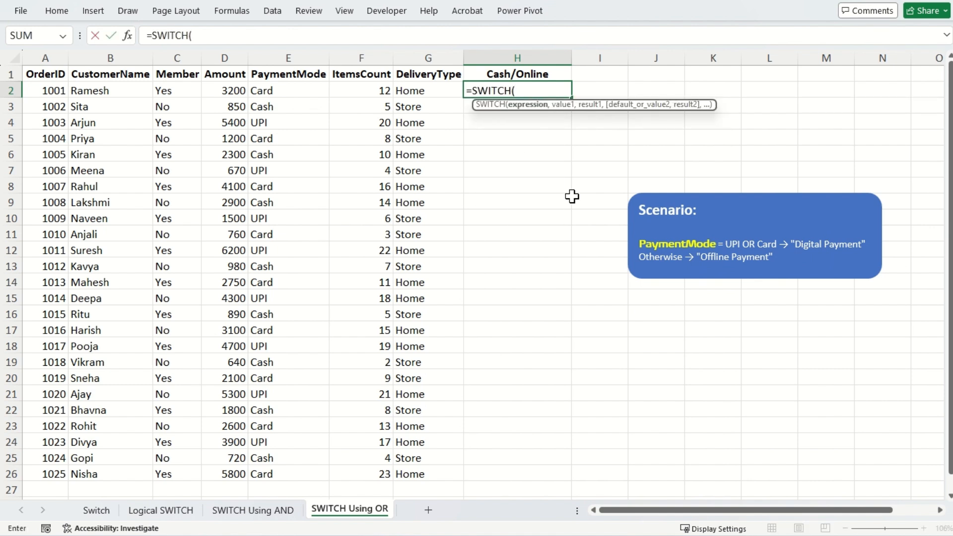
text(tRUE())
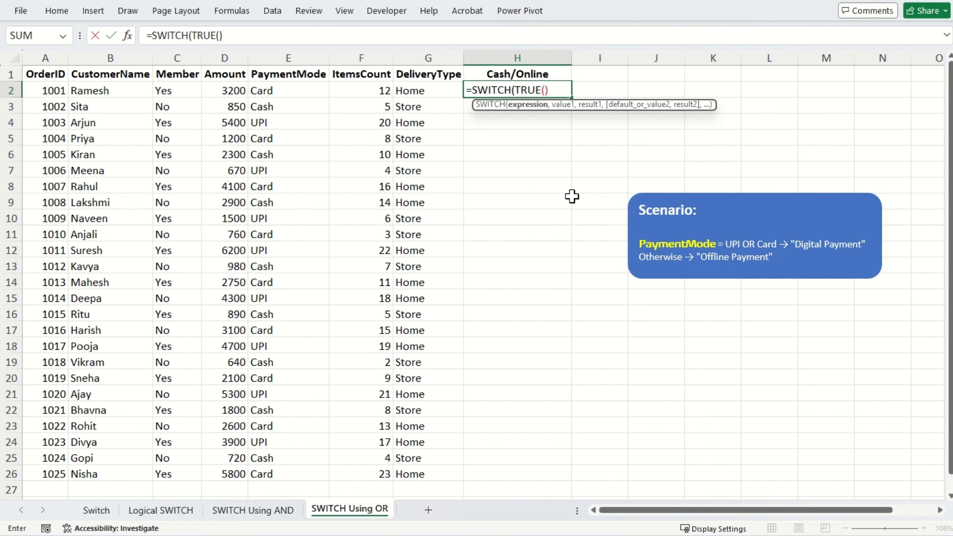
text(,)
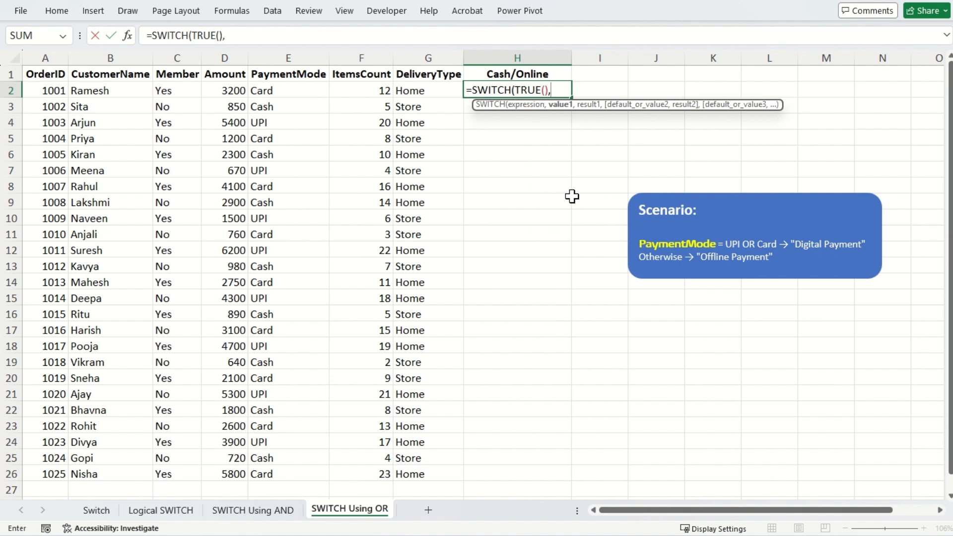
Open an OR function as the first SWITCH value in H2, with E2="UPI" as its first condition.
text(or)
key(Tab)
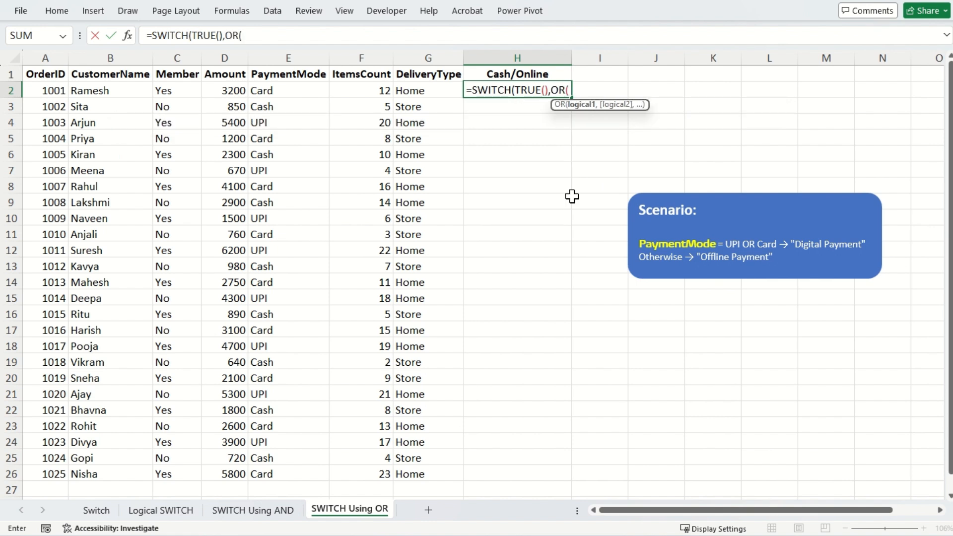
key(Left)
key(Left)
key(Left)
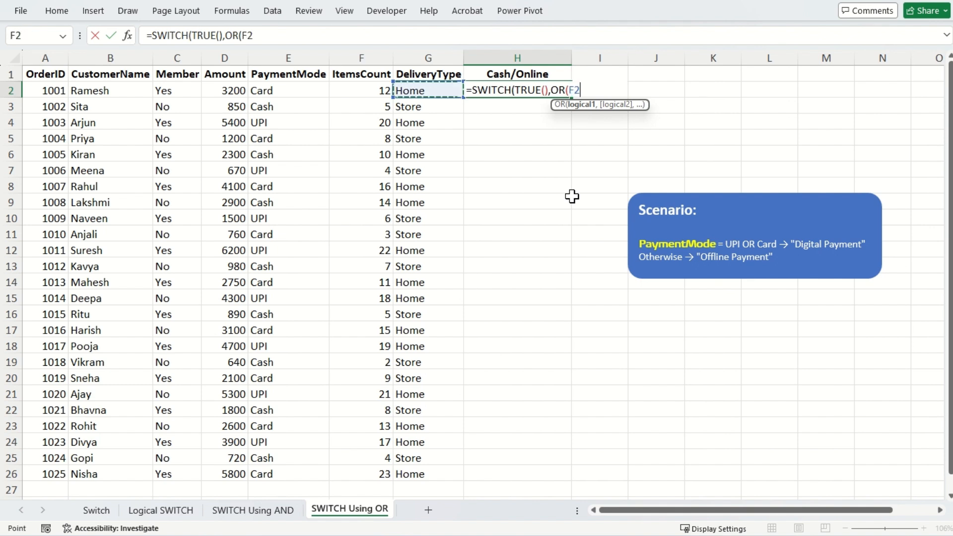
text(=)
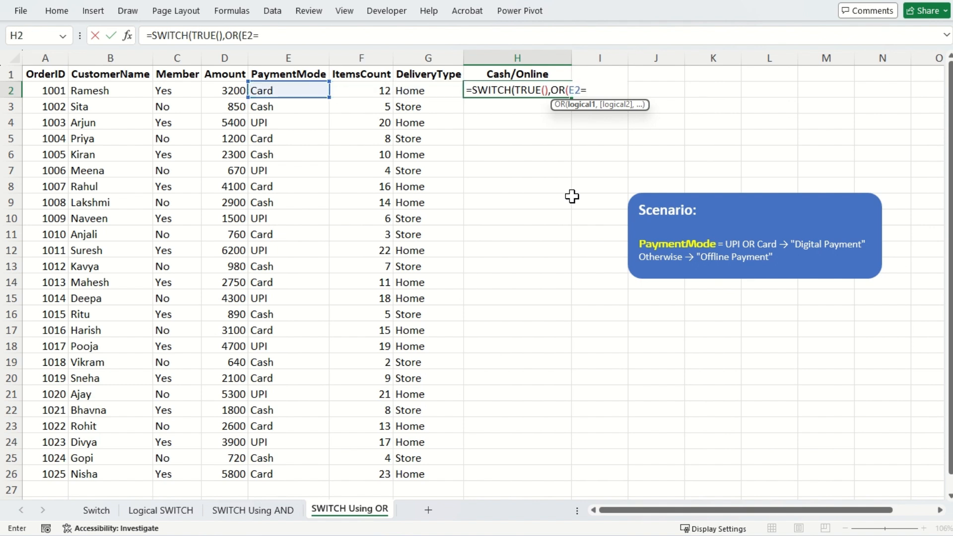
text("UPI",)
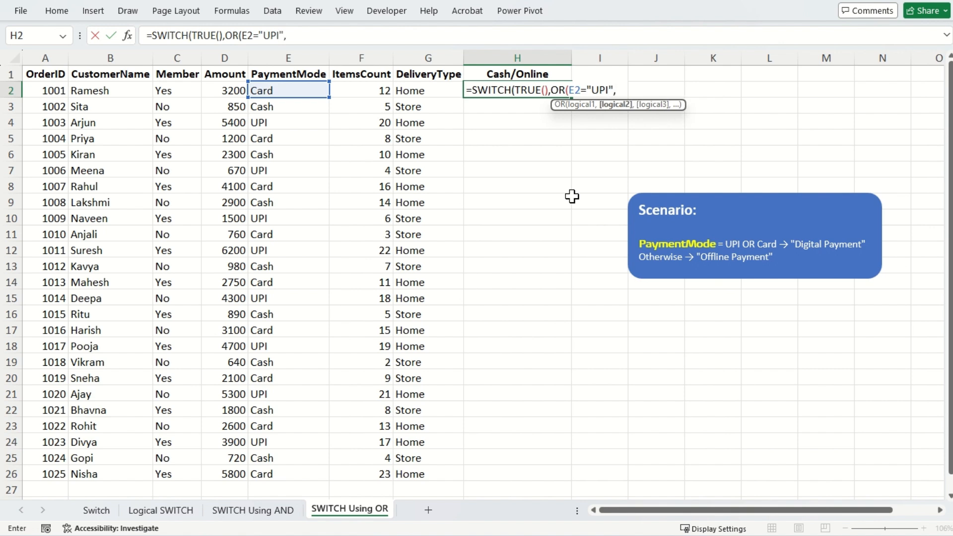
Add E2="Card" as the second OR condition in H2's formula and close the OR function.
text(E2=)
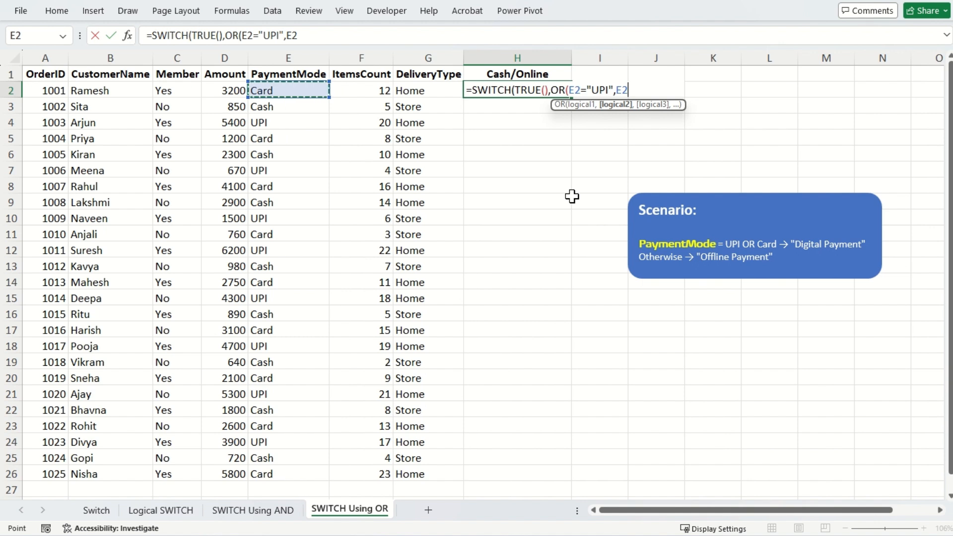
text("Cad)
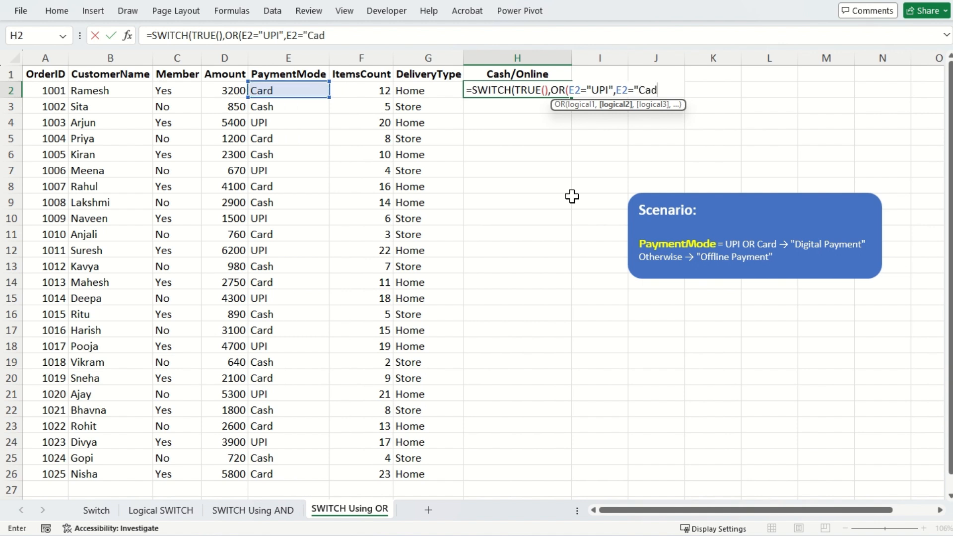
key(BackSpace)
text(rd"),)
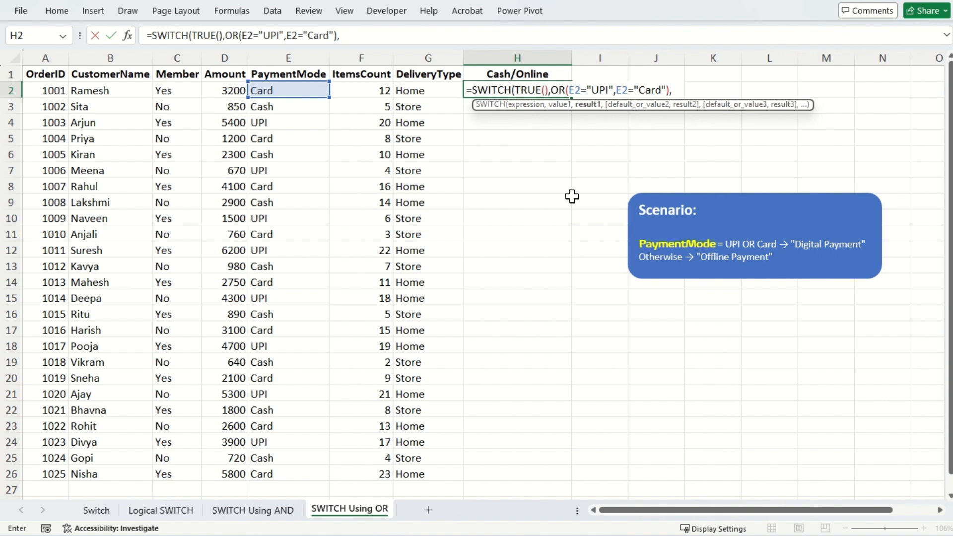
Add "Digital Payment" as the result for the OR condition in H2's SWITCH formula.
text(Digi)
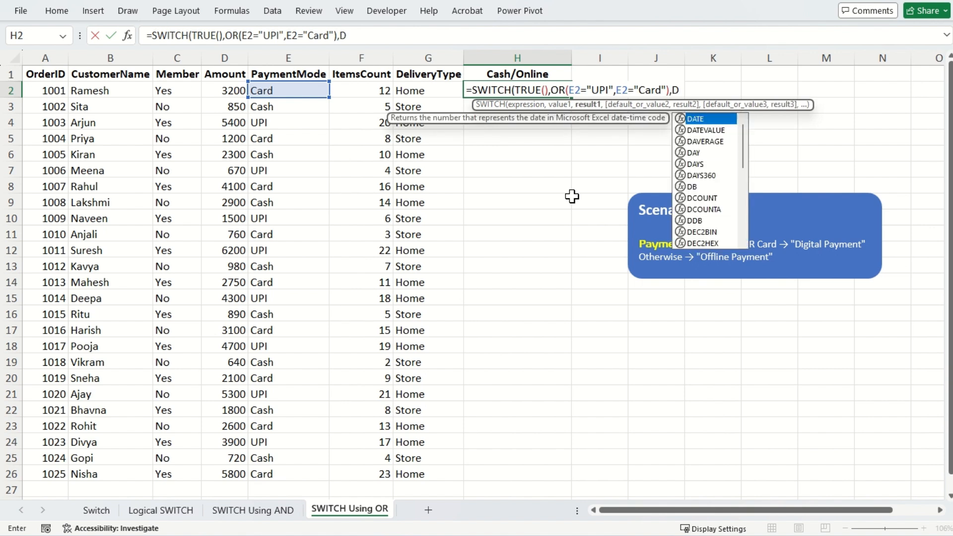
key(BackSpace)
key(BackSpace)
key(BackSpace)
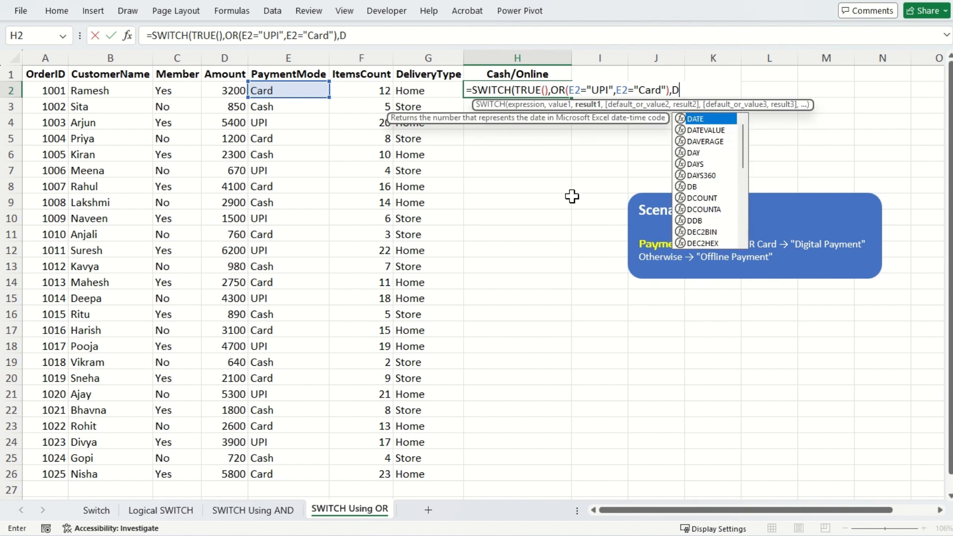
key(BackSpace)
text("D)
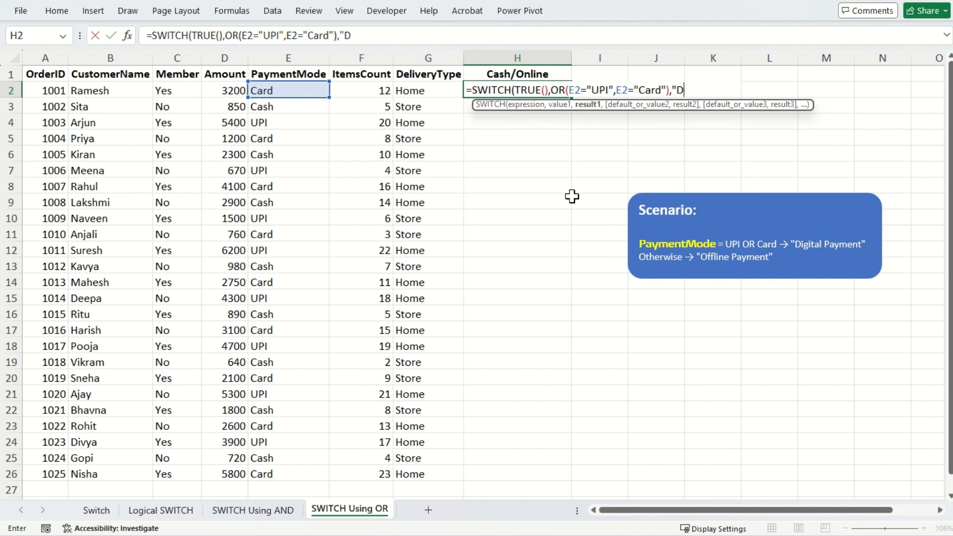
text(igital Payment",)
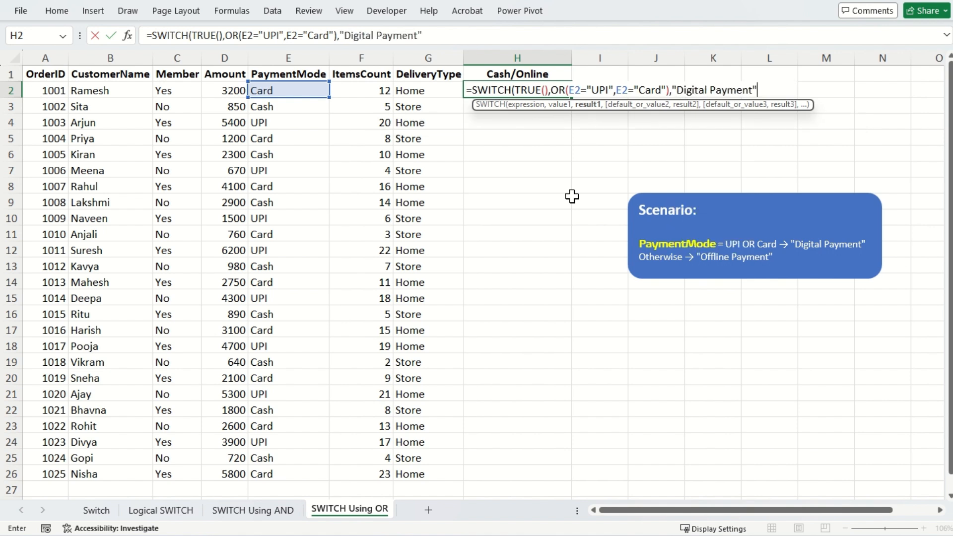
Add "Offline Payment" as the SWITCH default in H2, close the formula, and enter it.
text("Offi)
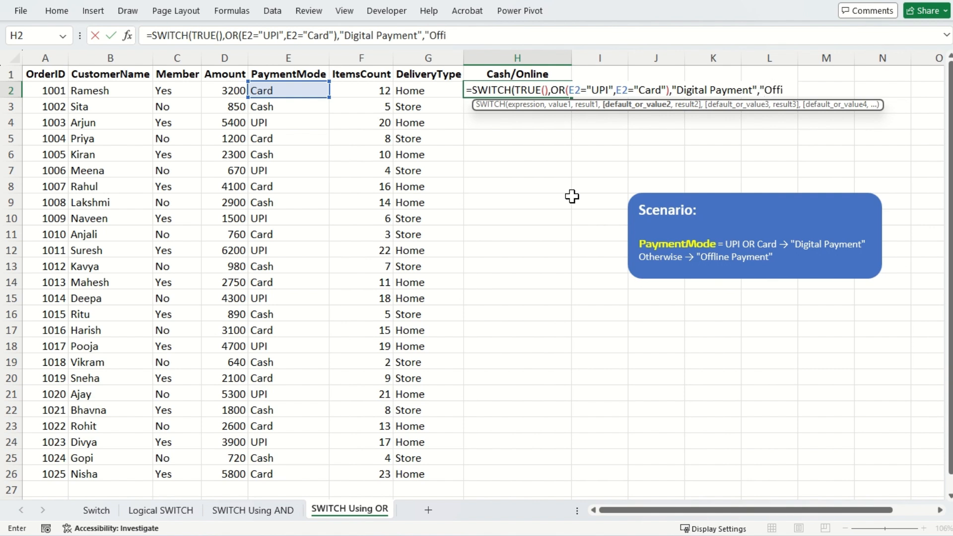
key(BackSpace)
text(line Payment"))
key(Return)
key(Up)
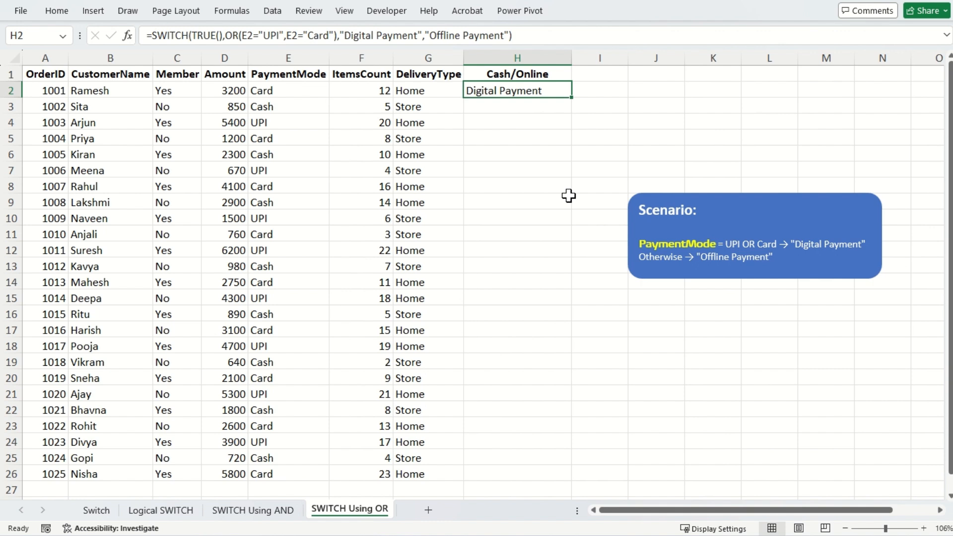
Fill the SWITCH formula from H2 down the Cash/Online column to H26.
key(Left)
key(ctrl+Down)
key(Right)
key(ctrl+shift+Up)
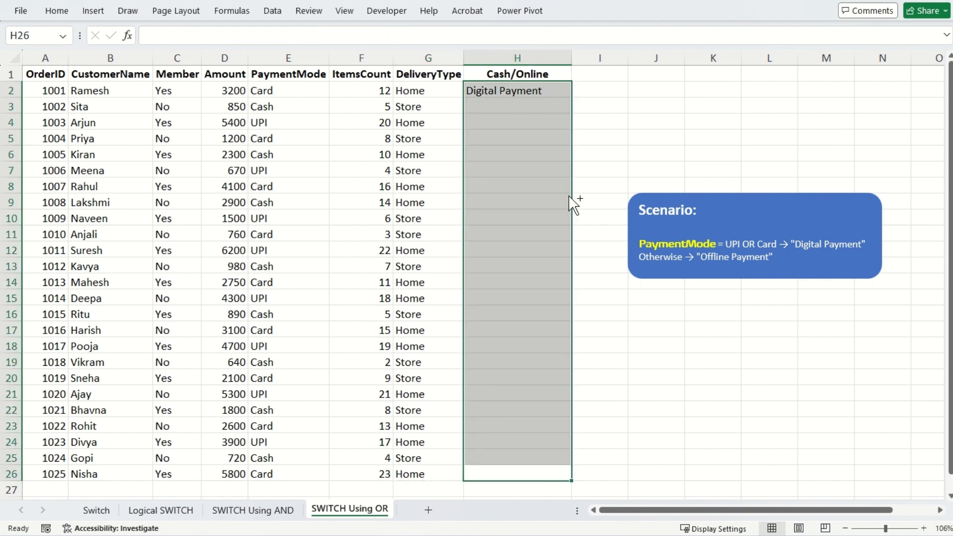
key(ctrl+d)
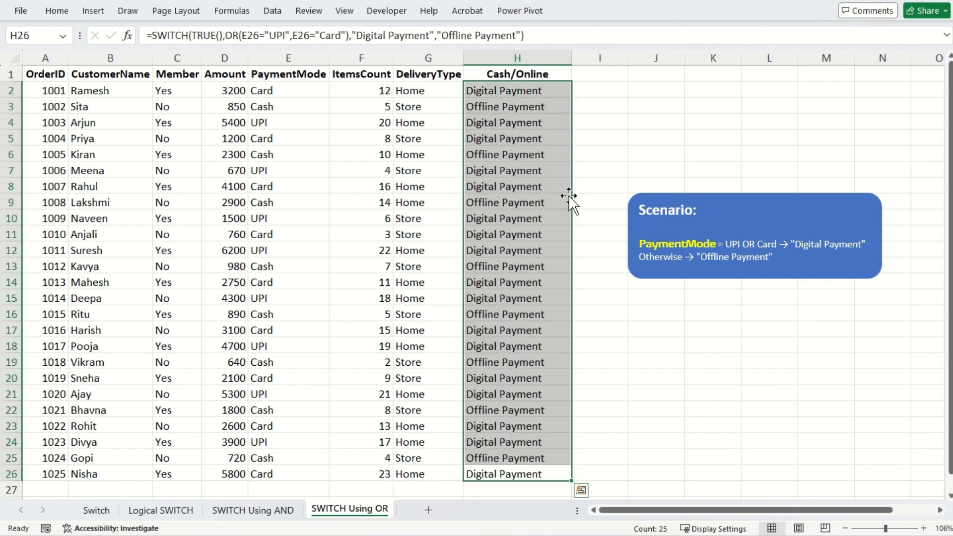
Check the Cash/Online results in rows 2 to 4 against their PaymentMode values and the scenario rule.
click(499, 138)
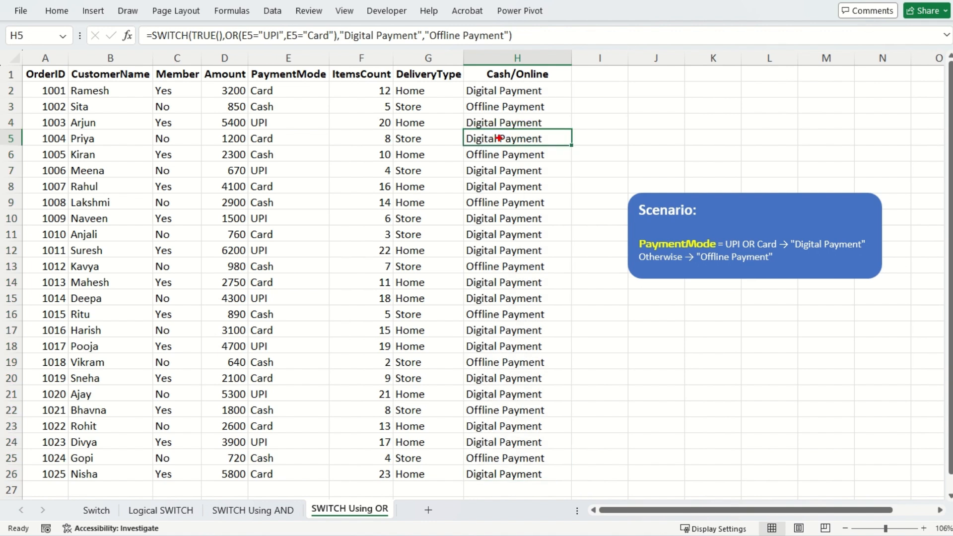
drag(290, 89, 301, 87)
drag(545, 87, 552, 84)
mouse_move(291, 105)
mouse_down()
mouse_move(296, 116)
mouse_move(317, 94)
mouse_up()
drag(553, 106, 561, 102)
drag(274, 120, 285, 112)
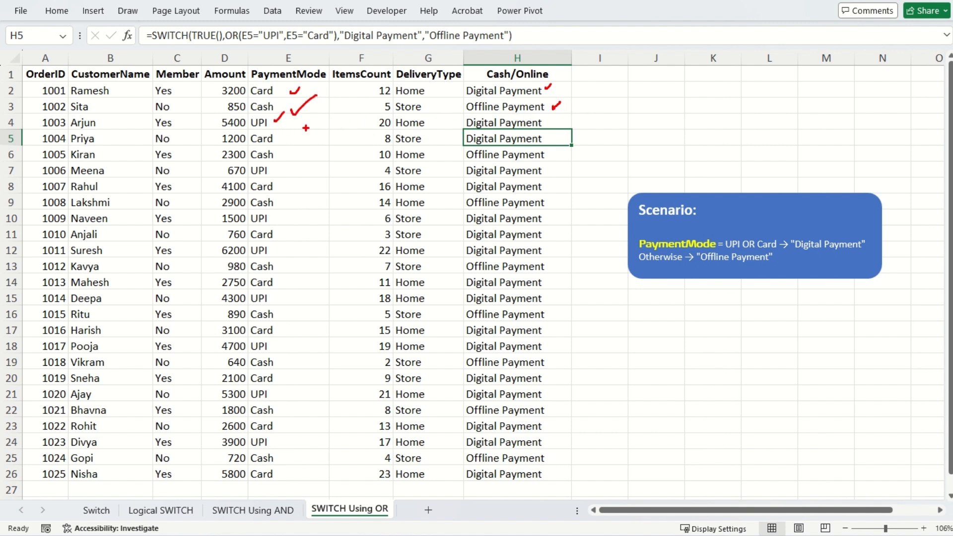
drag(547, 121, 556, 116)
mouse_move(634, 235)
mouse_down()
mouse_move(708, 268)
mouse_move(880, 271)
mouse_up()
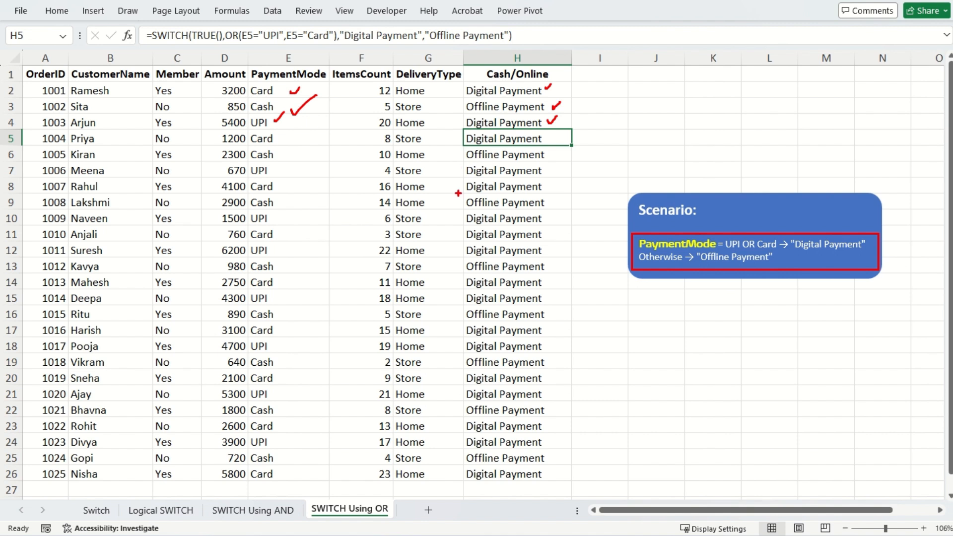
key(Escape)
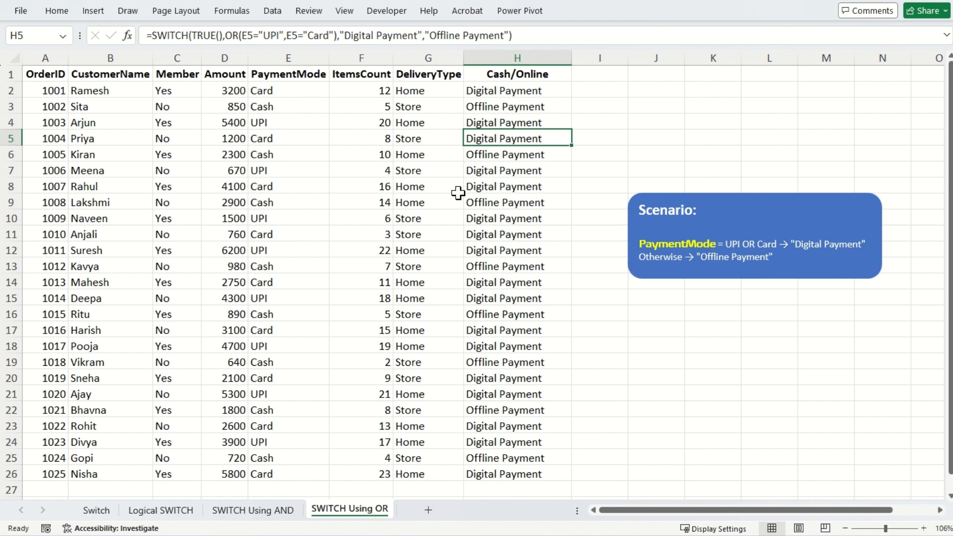